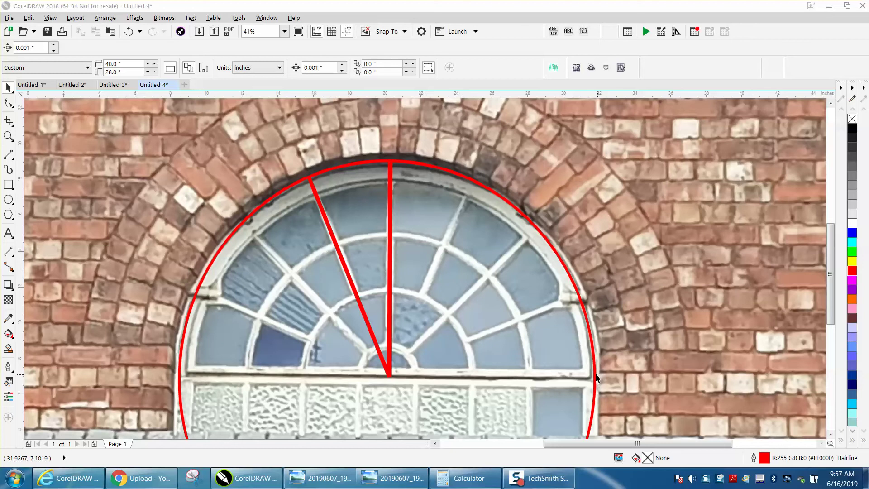
Create two copies of the slanted spoke left of vertical, each rotated a further 22.177° about the hub.
click(322, 209)
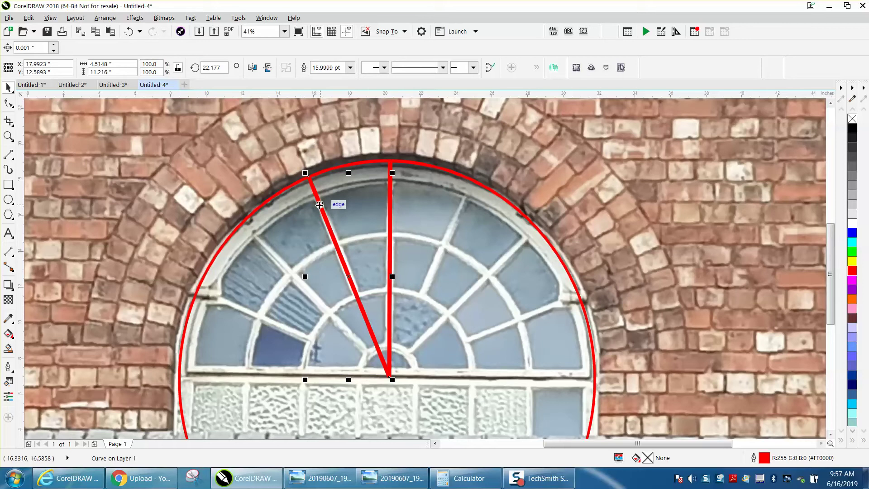
click(389, 377)
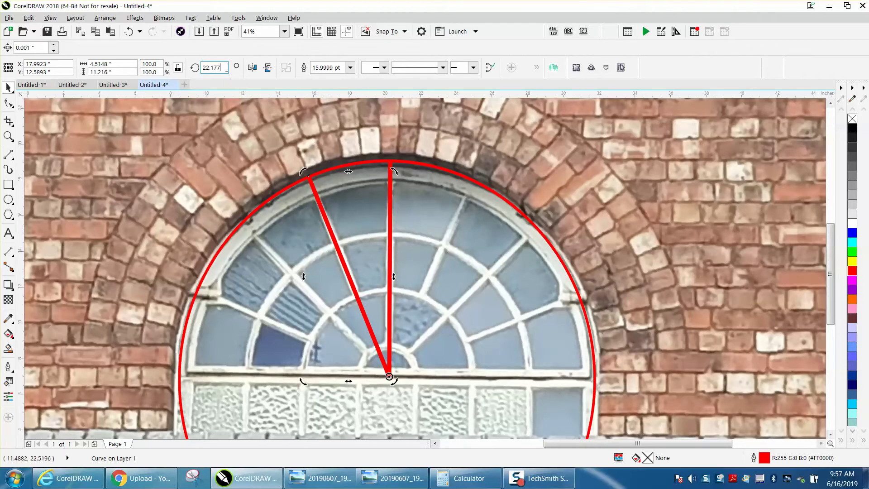
text(22.1)
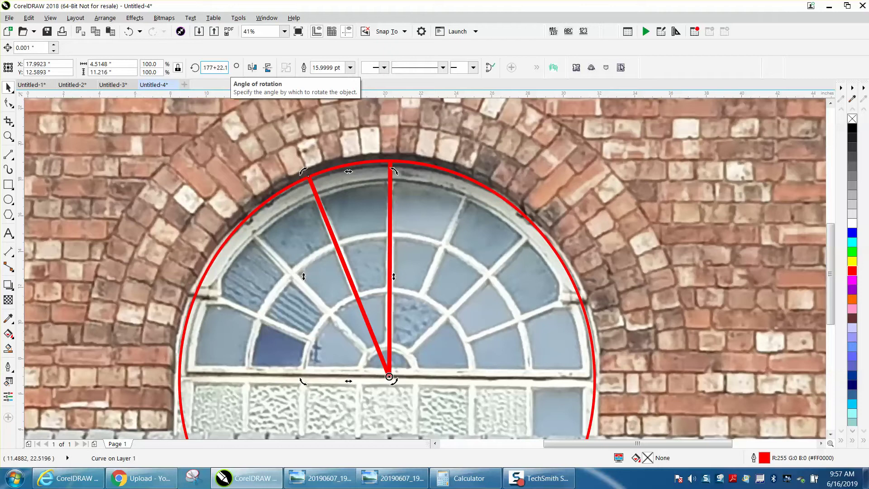
key(Return)
key(ctrl+r)
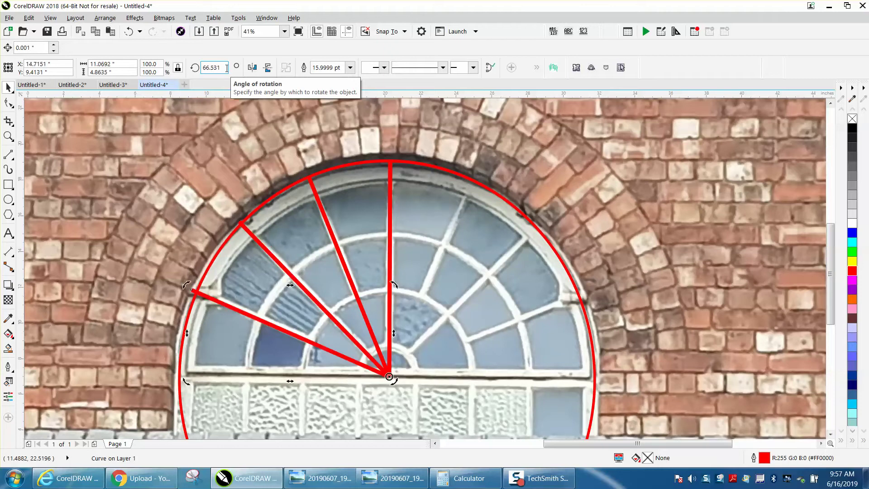
Straighten the central vertical spoke by setting its rotation angle to 360°.
click(390, 179)
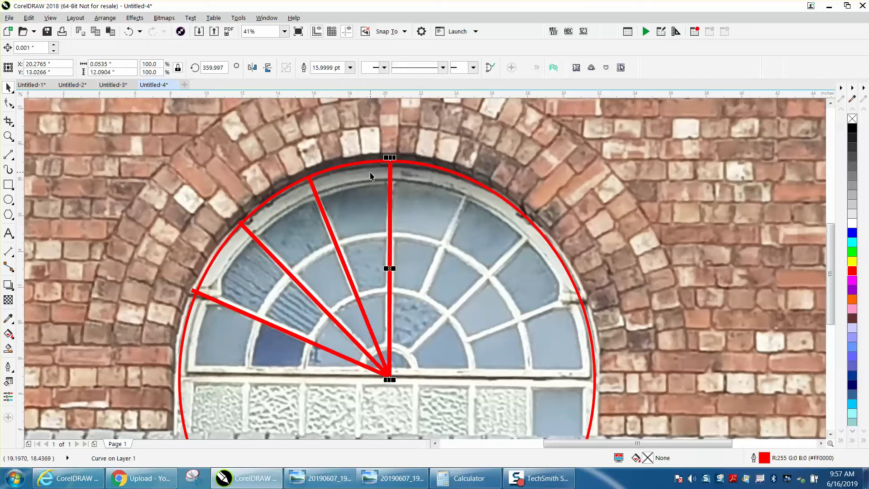
double_click(226, 67)
text(360)
key(Return)
Switch to the Calculator and subtract 22.177 from 360.
key(XF86Calculator)
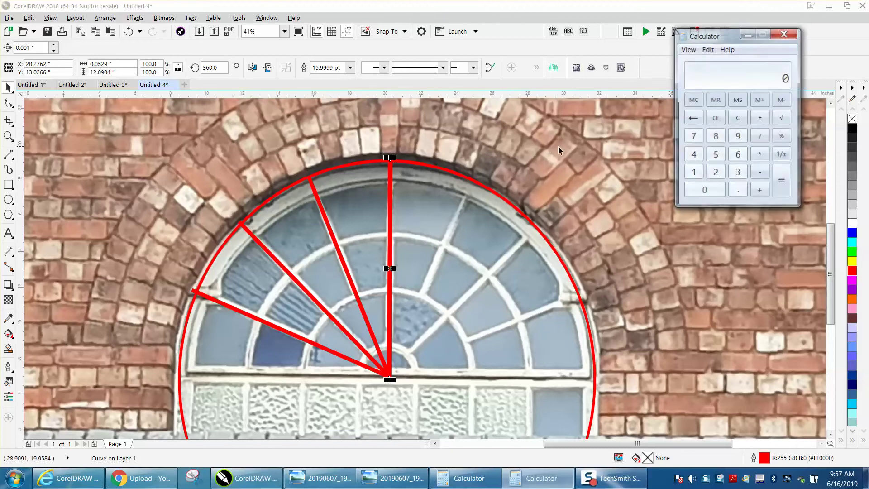
text(6022.177)
key(Return)
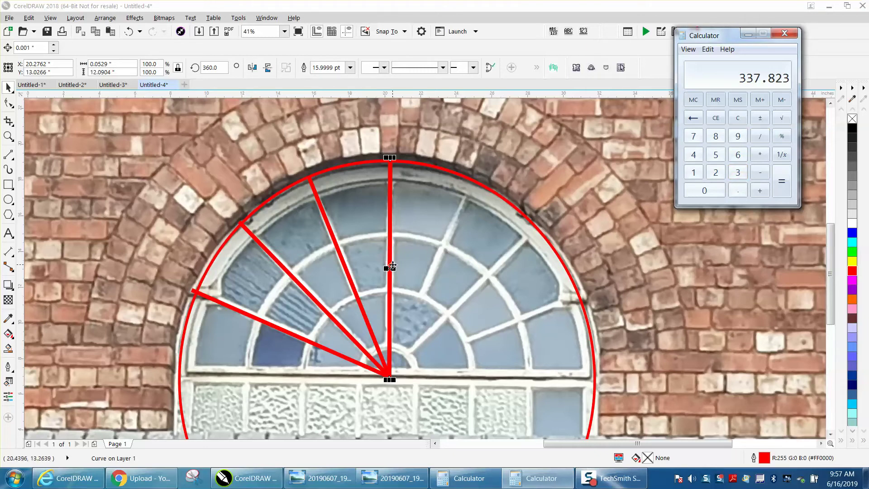
Create a copy of the vertical spoke rotated to 337.82° about the hub and repeat it twice across the window's right half.
click(390, 268)
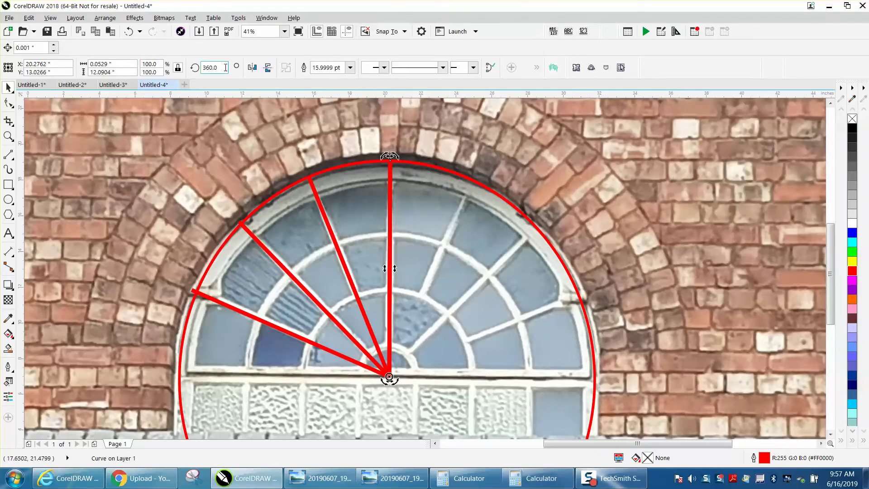
drag(213, 71, 195, 75)
text(33)
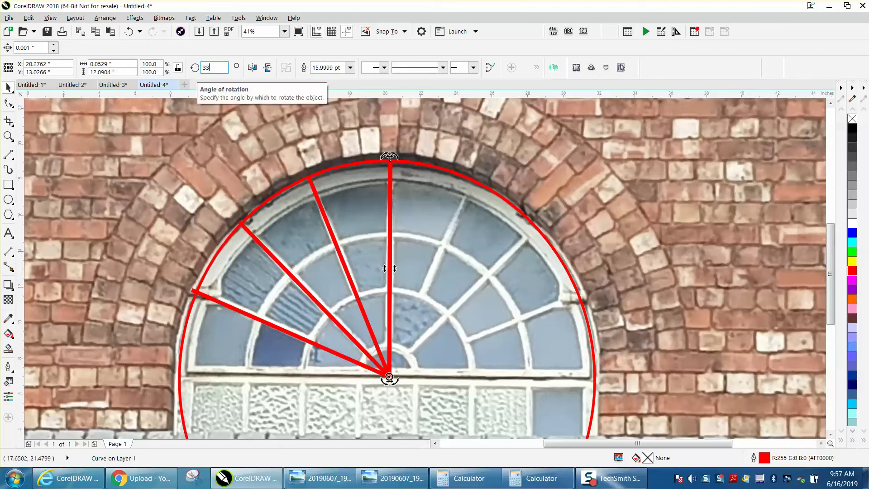
text(7.82)
key(Return)
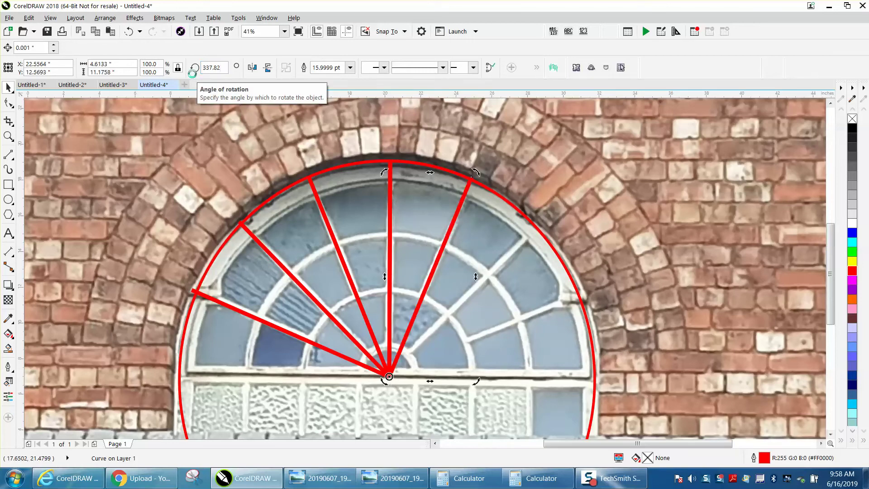
key(ctrl+r)
key(ctrl+r)
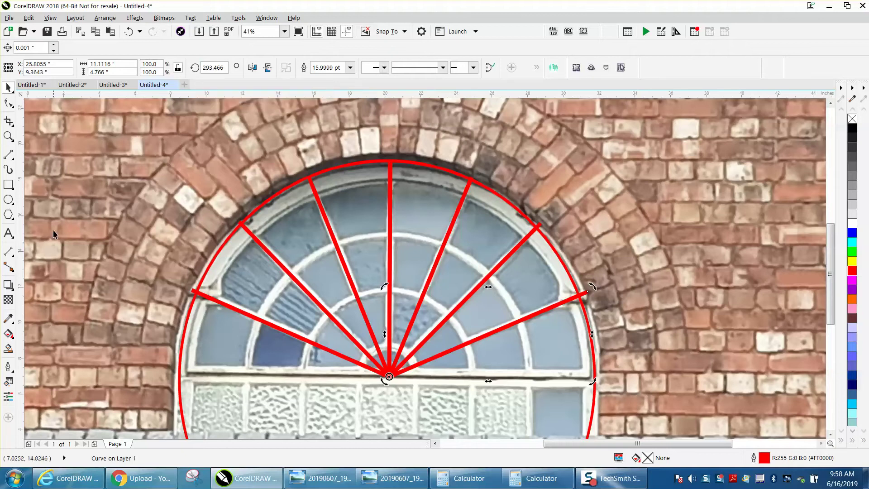
Draw a 2-point line about 23.3 inches wide across the outer circle along the base of the arched window.
click(12, 160)
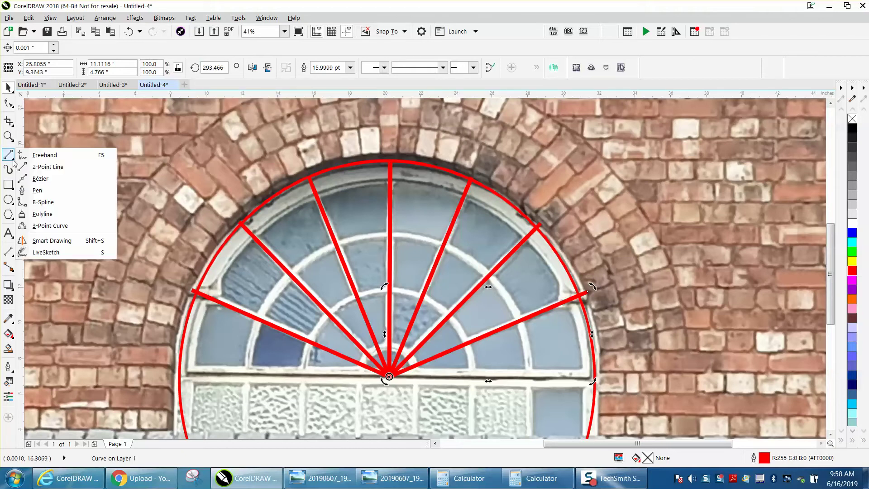
click(38, 167)
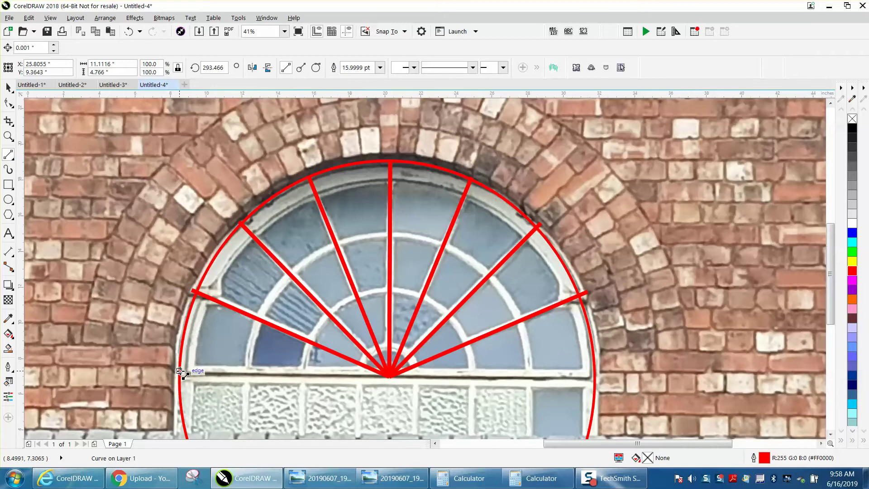
drag(179, 372, 594, 374)
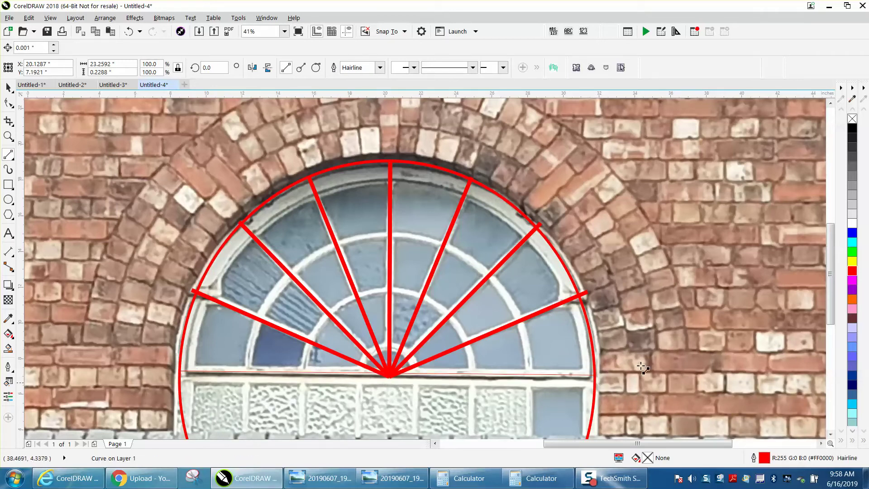
click(8, 88)
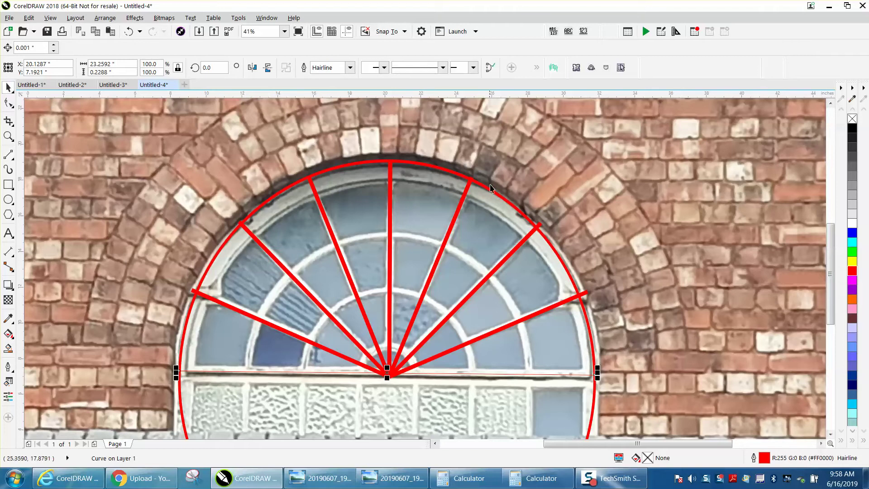
Set the outline width of the line along the window's base to 16 pt.
click(537, 230)
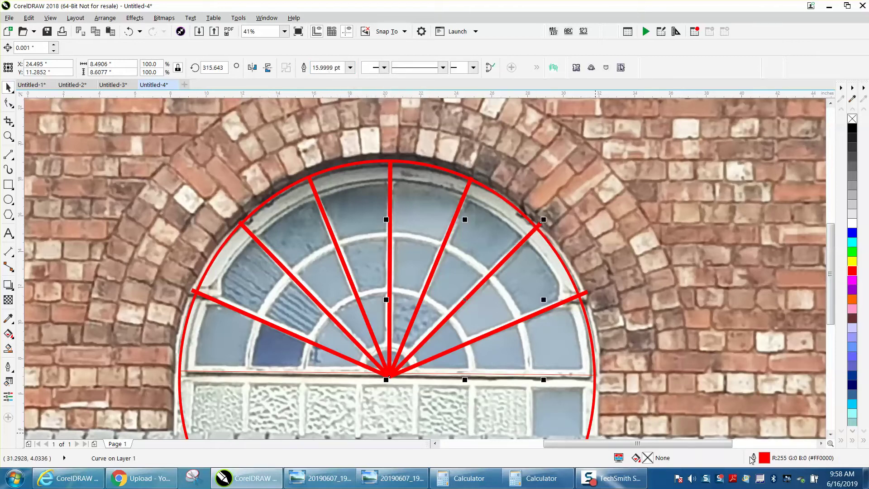
click(455, 375)
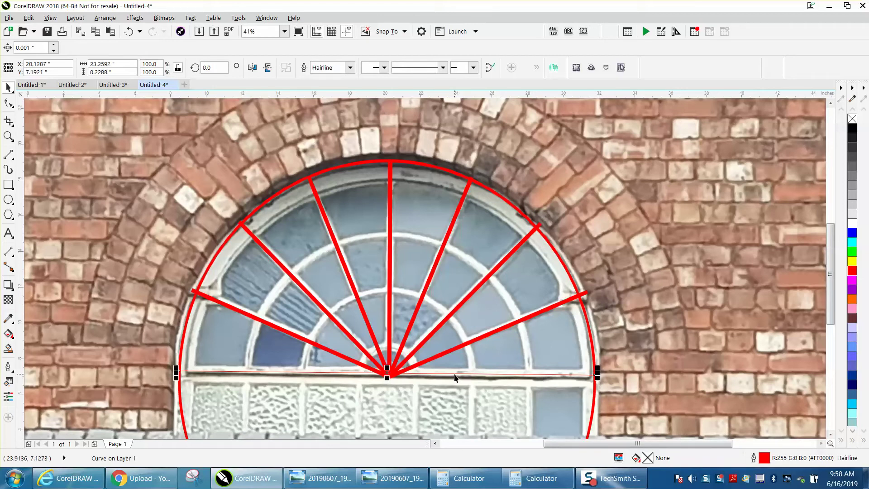
double_click(764, 458)
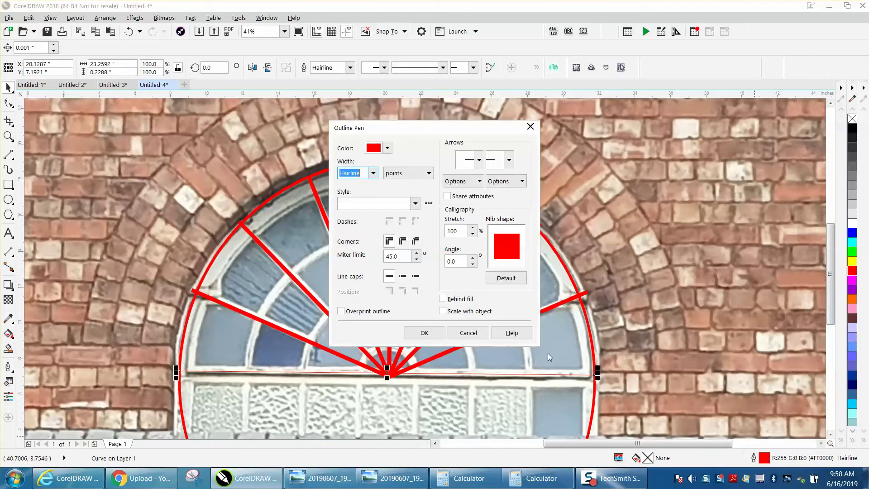
click(373, 173)
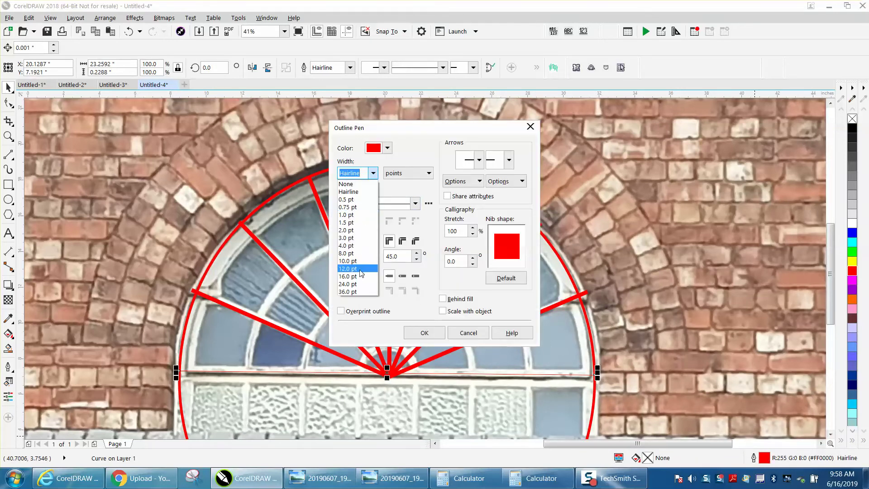
click(360, 276)
click(435, 332)
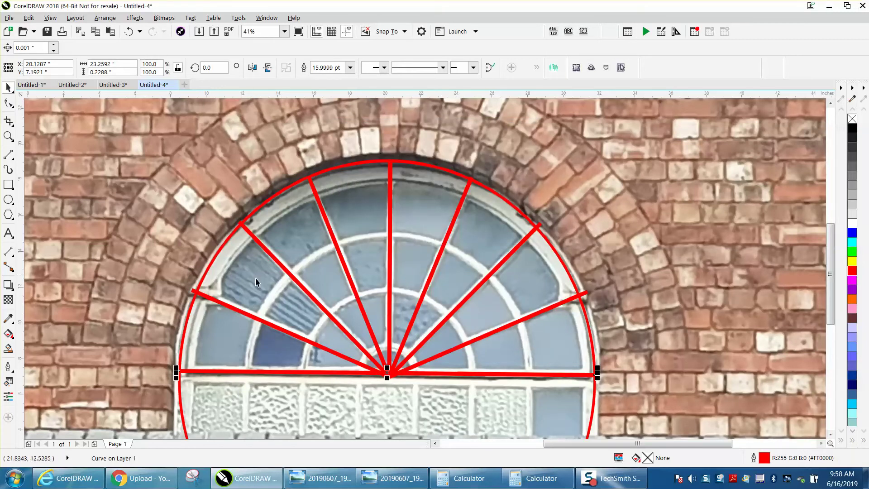
click(8, 200)
drag(621, 201, 393, 431)
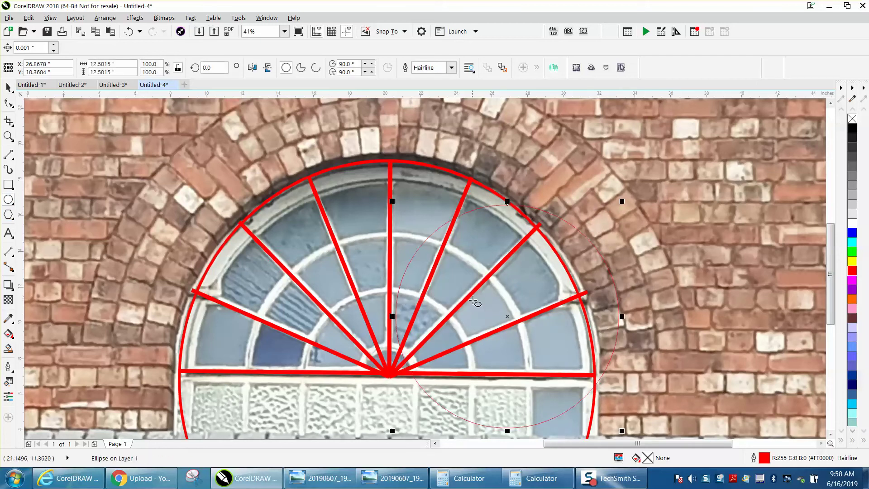
click(507, 316)
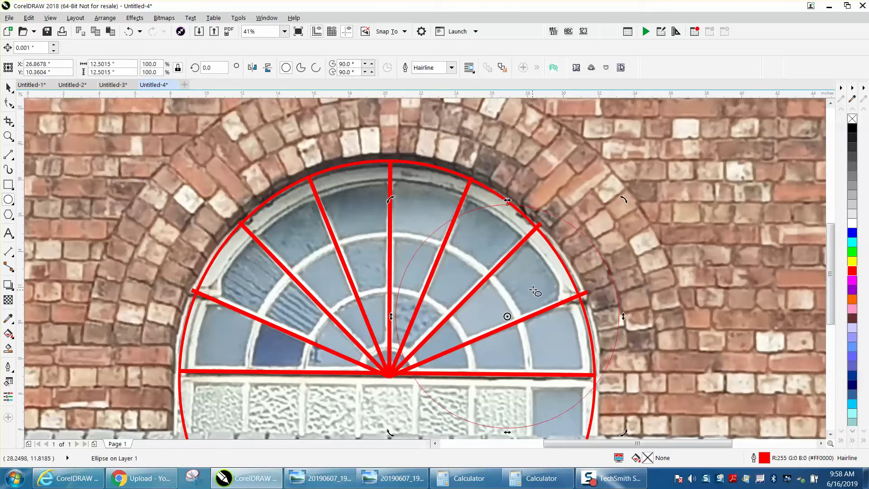
key(Delete)
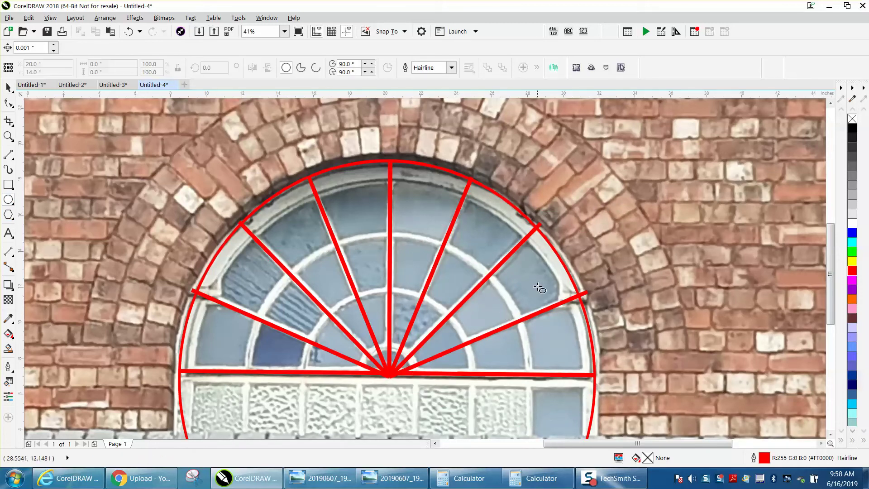
Make a smaller concentric copy of the outer circle, about 15.6 by 16.4 inches, over the window's larger inner arc.
click(9, 87)
click(503, 199)
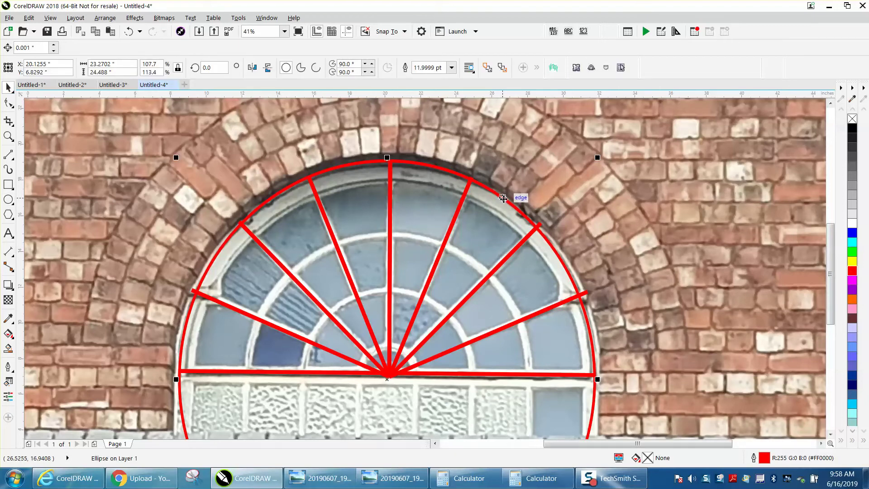
drag(598, 157, 542, 230)
Nudge the copied circle right in 0.001-inch increments until its centre is at X 20.2015 inches.
key(Right)
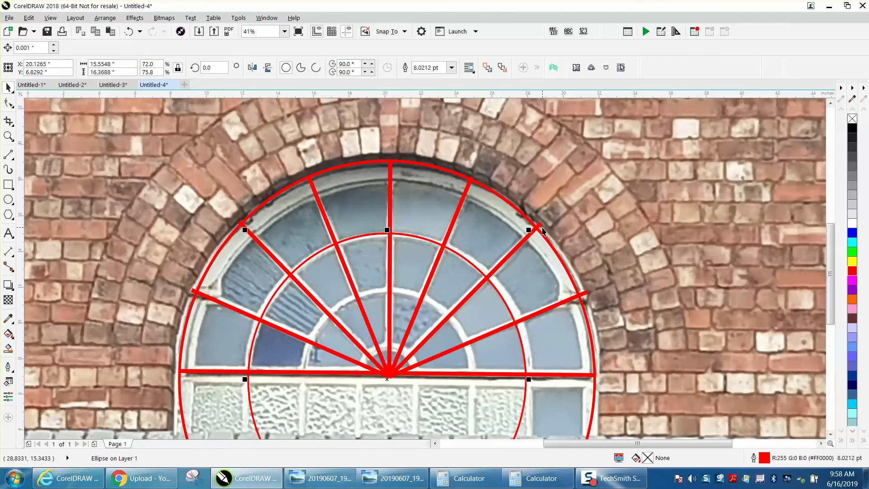
key(Right)
key(Right)
key(Right)
key(Right)
key(Right)
key(Right)
key(Right)
key(Right)
key(Right)
key(Right)
key(Right)
key(Right)
key(Right)
key(Right)
key(Right)
key(Right)
key(Right)
key(Right)
key(Right)
key(Right)
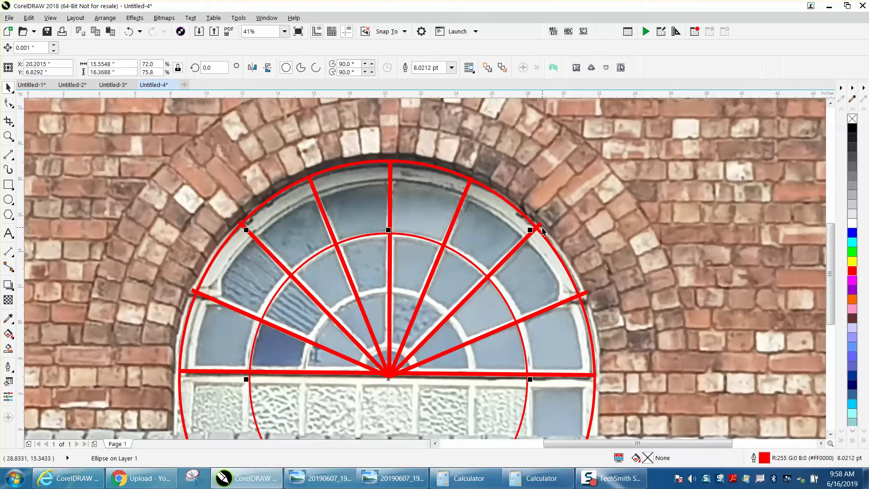
Add a smaller circle copy about 9.7 by 10.2 inches over the next arc and a small one around the hub.
key(ctrl+v)
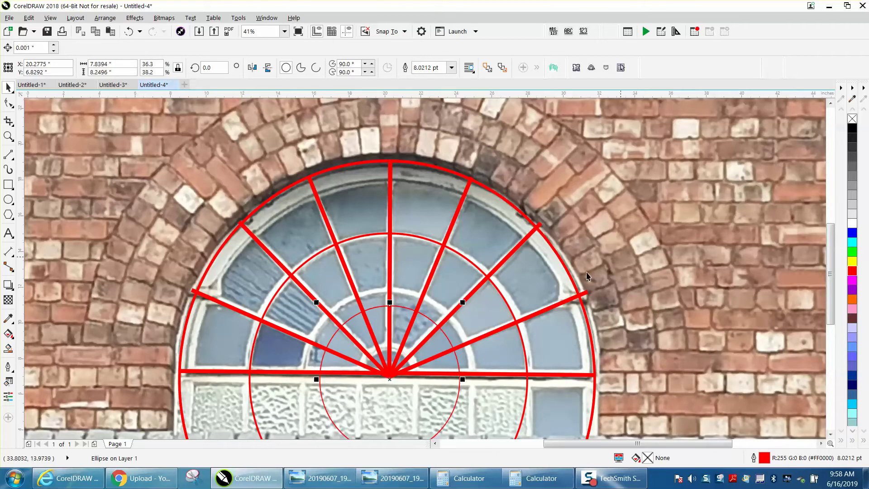
drag(463, 302, 480, 281)
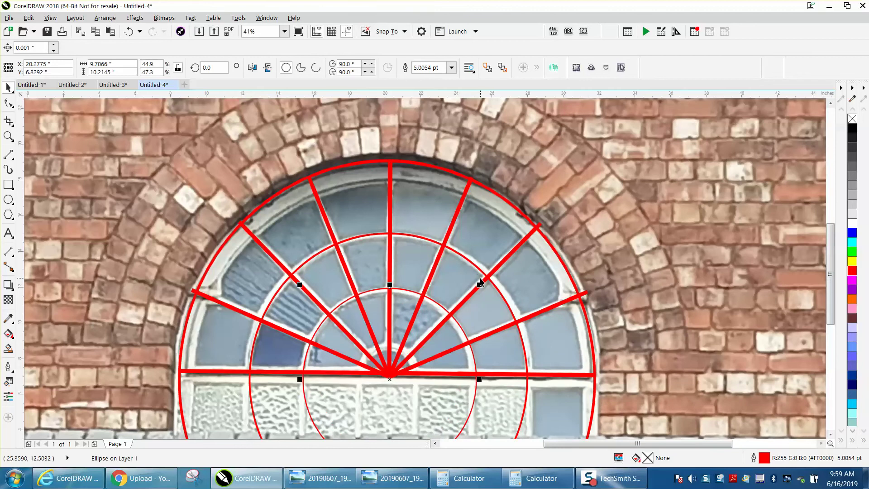
key(ctrl+d)
mouse_move(397, 374)
mouse_down()
mouse_move(436, 342)
mouse_move(388, 370)
mouse_up()
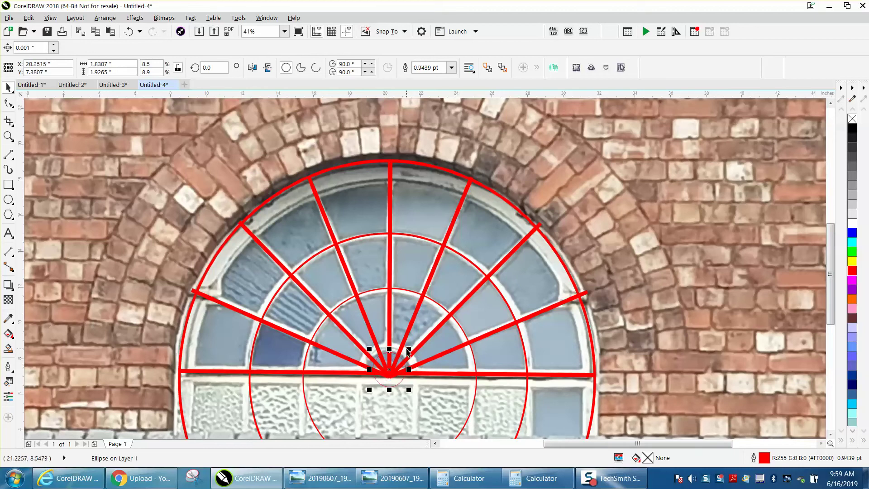
mouse_move(409, 349)
mouse_down()
mouse_move(413, 339)
mouse_move(422, 343)
mouse_up()
Select the three inner circles and set their outline width to 16 pt.
click(360, 237)
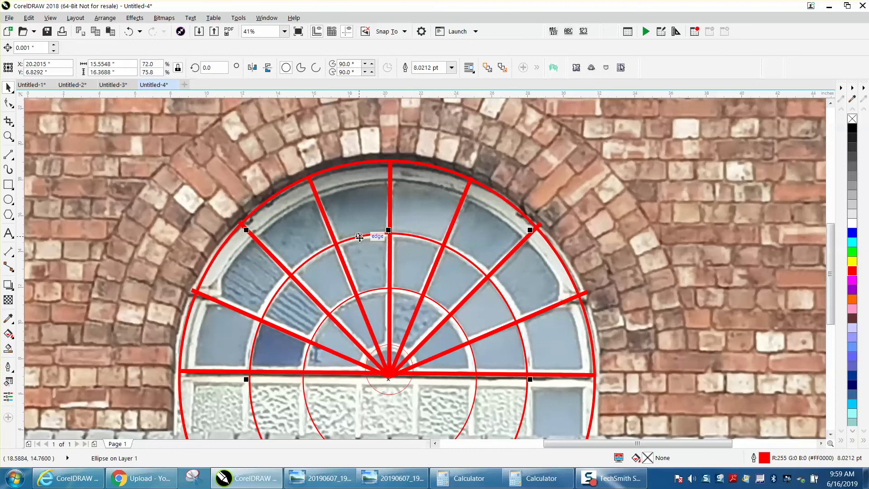
shift+click(378, 292)
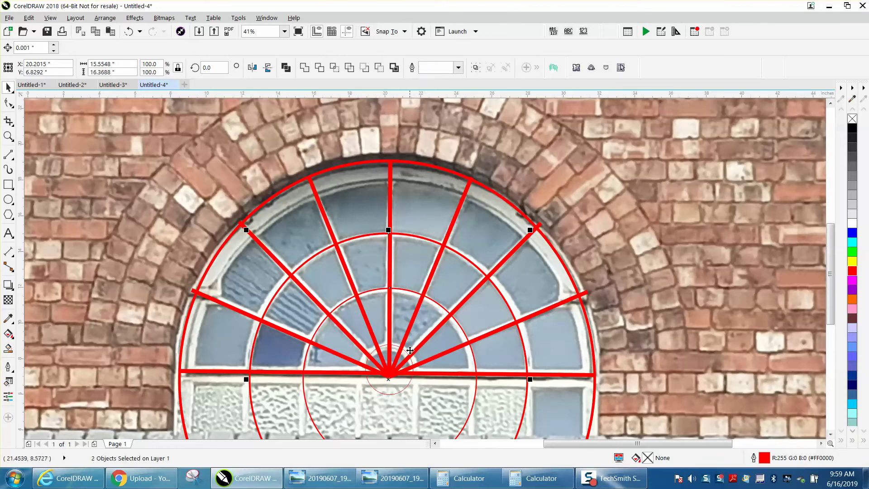
double_click(763, 458)
click(373, 173)
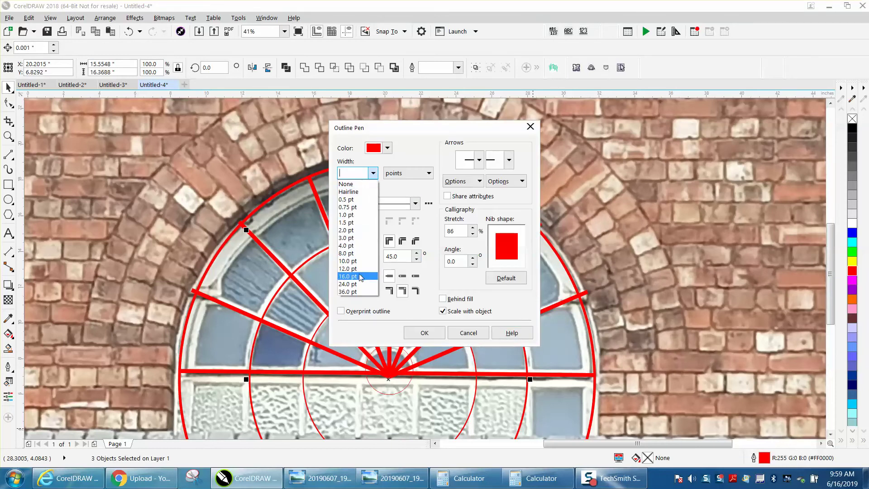
click(361, 276)
click(424, 332)
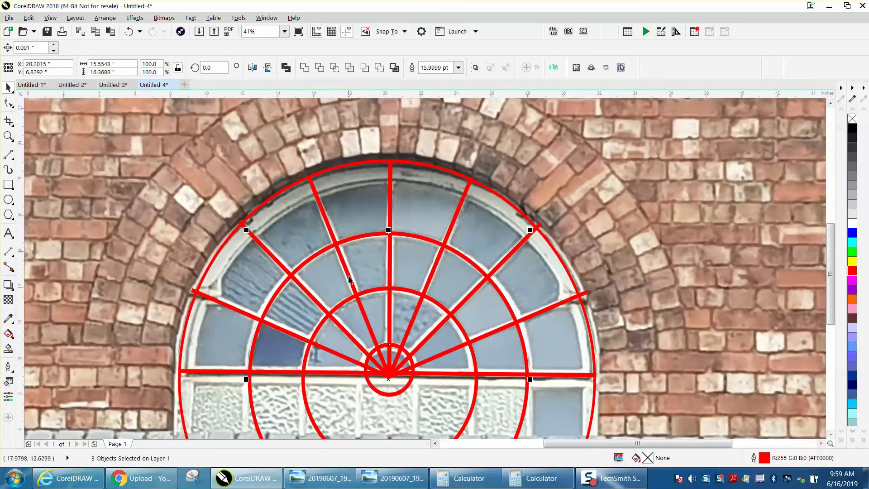
Delete the segments of the two larger inner circles and outer circle just below the window's base line with Virtual Segment Delete.
scroll(257, 312, down, 2)
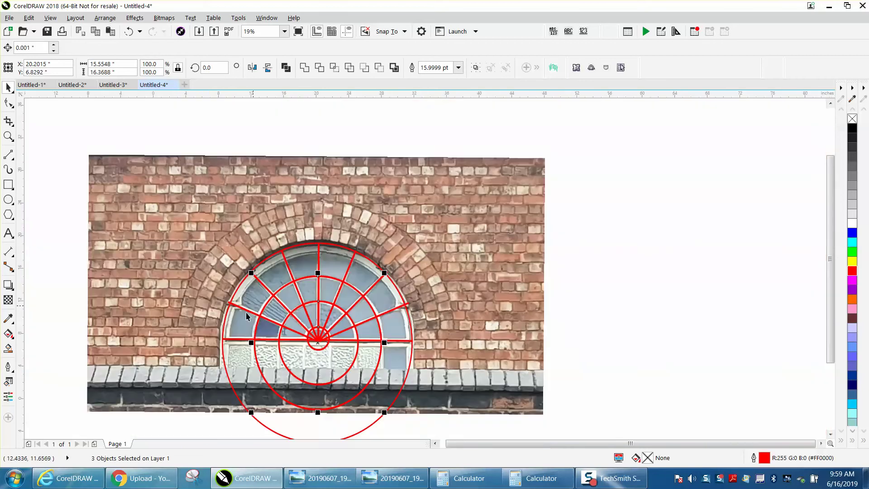
click(14, 130)
click(41, 143)
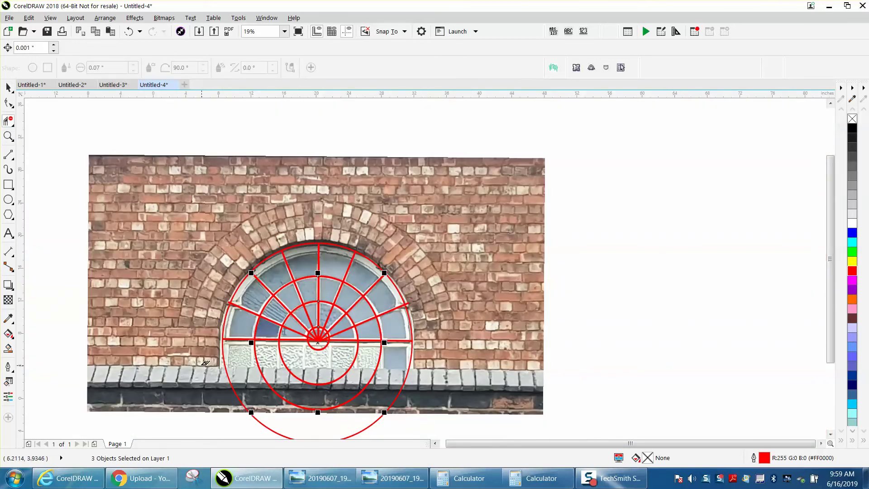
drag(239, 364, 432, 364)
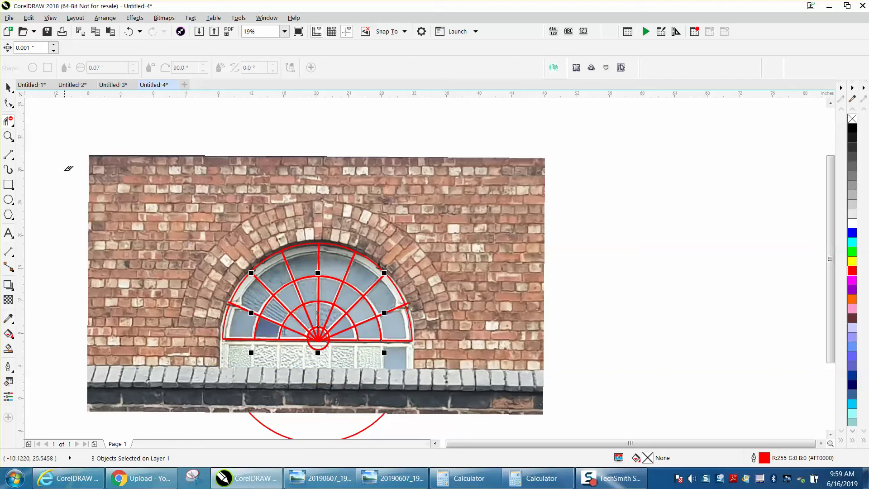
Delete the lower half of the small hub circle beneath the base line.
click(8, 136)
drag(242, 263, 409, 368)
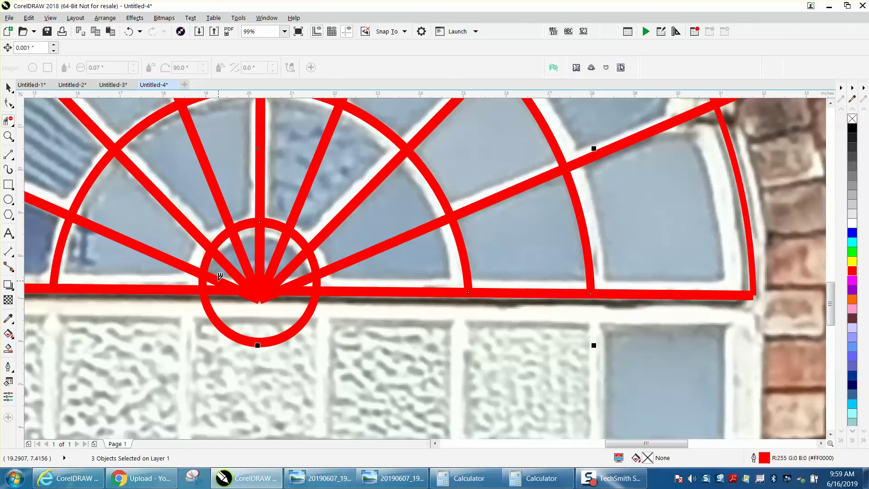
click(223, 321)
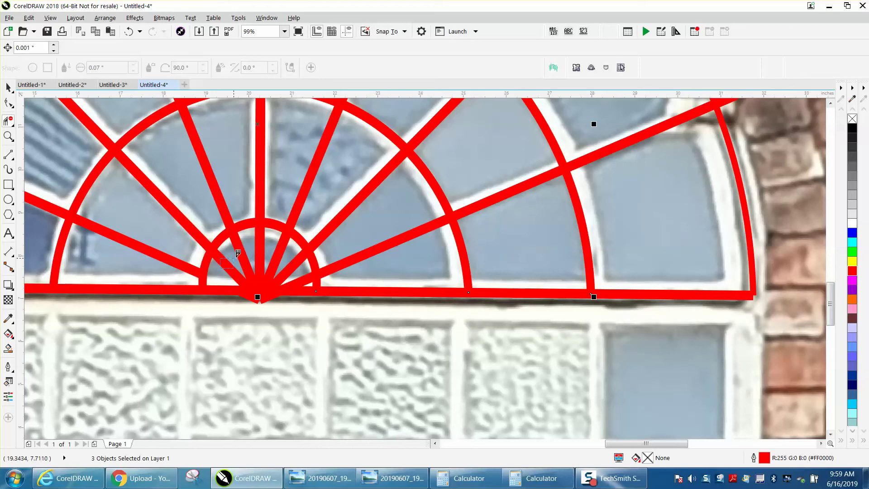
Delete the spoke segments inside the hub arc and the leftover spoke tips below the base line.
click(242, 270)
click(261, 255)
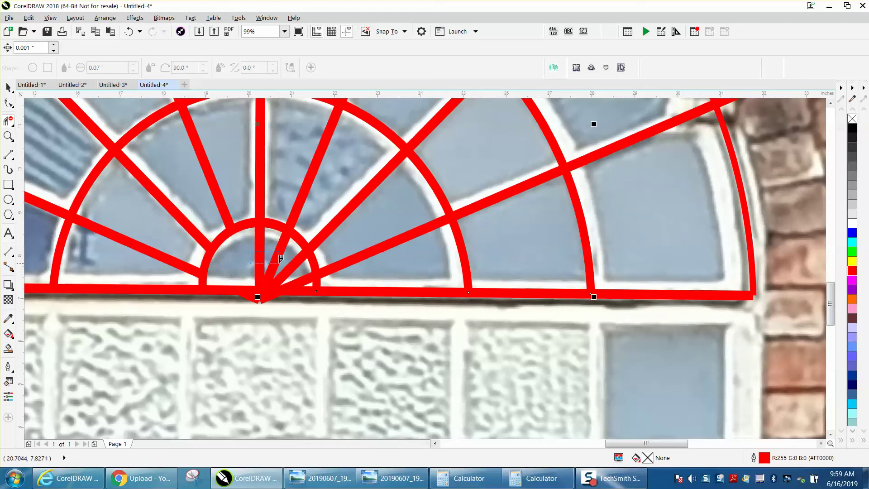
click(277, 259)
click(290, 269)
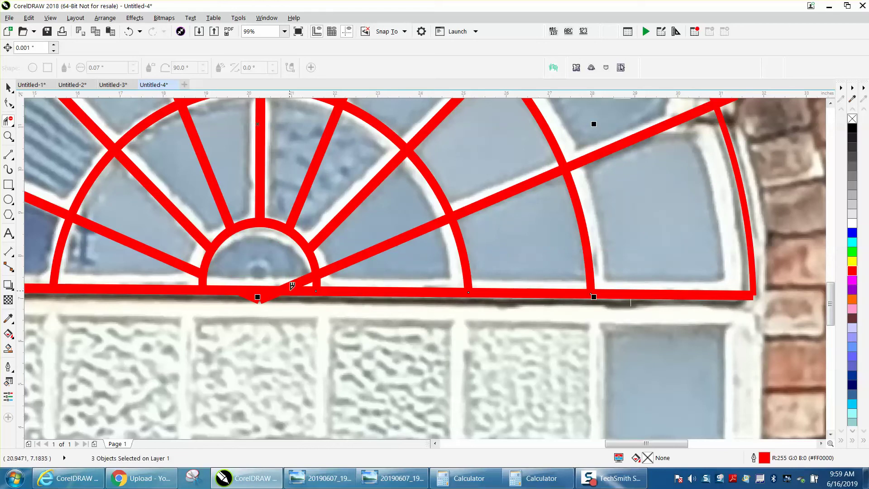
click(299, 285)
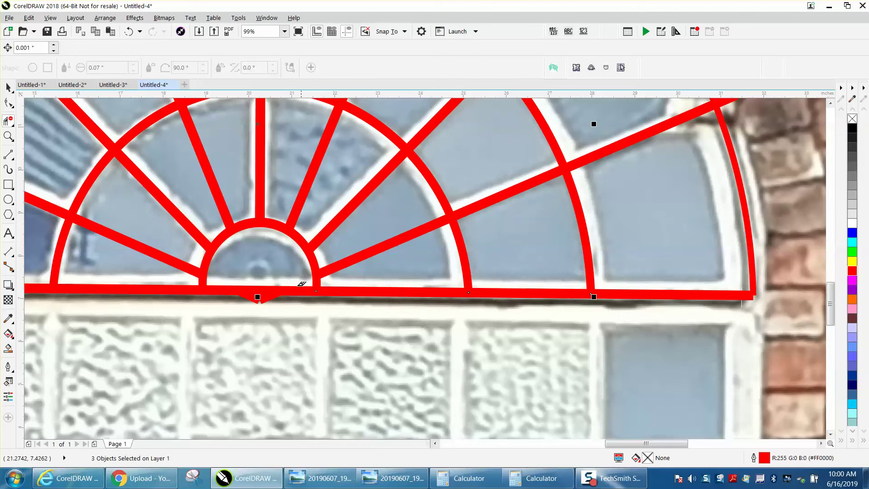
click(259, 297)
drag(259, 298, 251, 297)
scroll(188, 274, down, 2)
scroll(195, 270, down, 1)
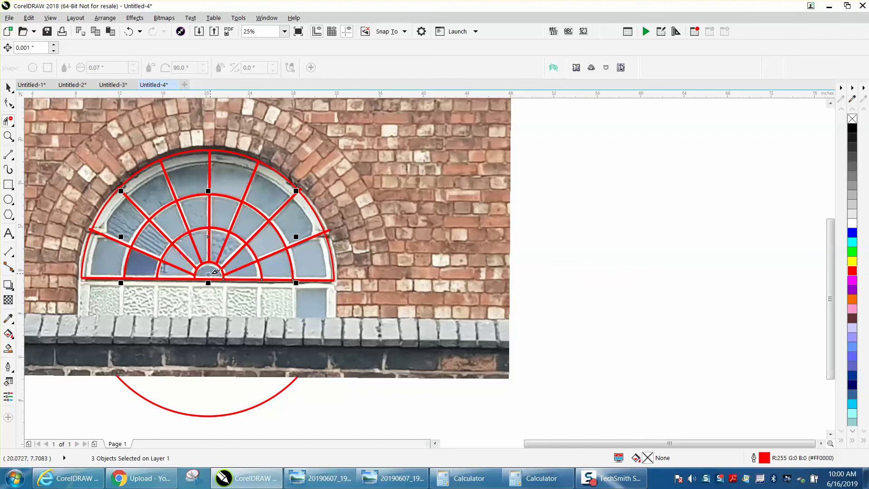
Set the nudge distance to 60 inches and nudge the brick photo right, clear of the red tracing.
click(8, 86)
key(F5)
click(8, 87)
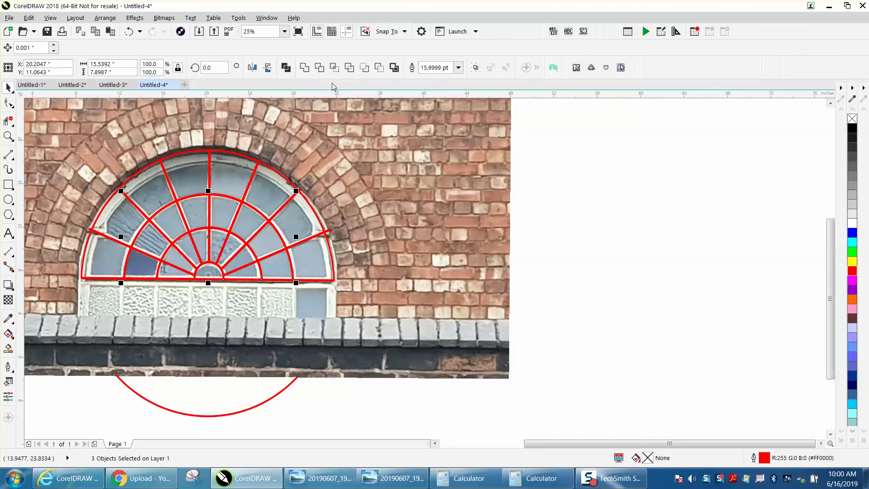
click(535, 138)
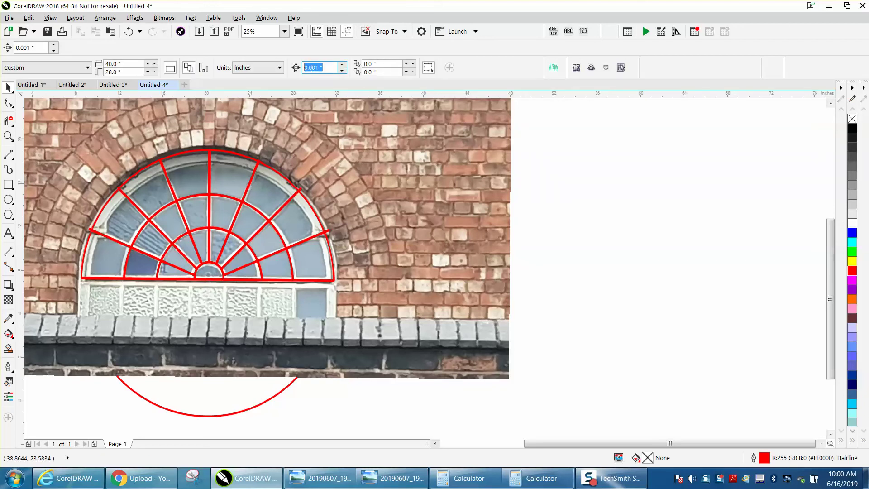
click(500, 164)
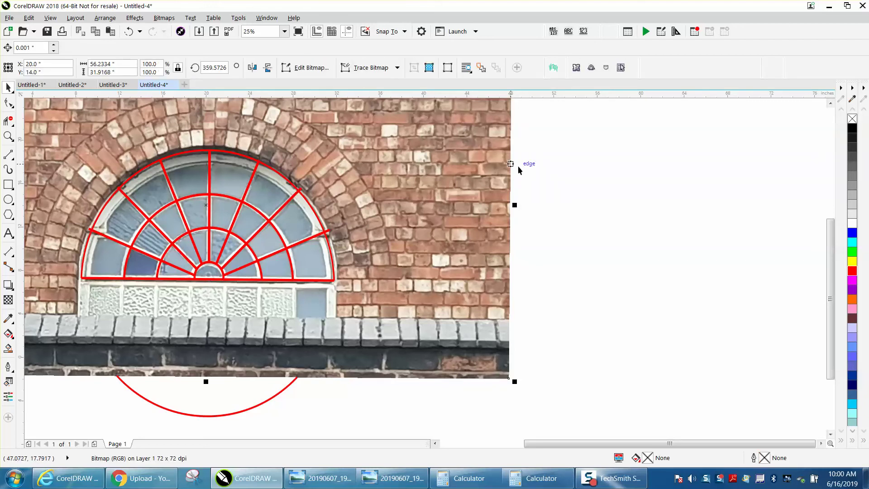
click(534, 165)
key(Return)
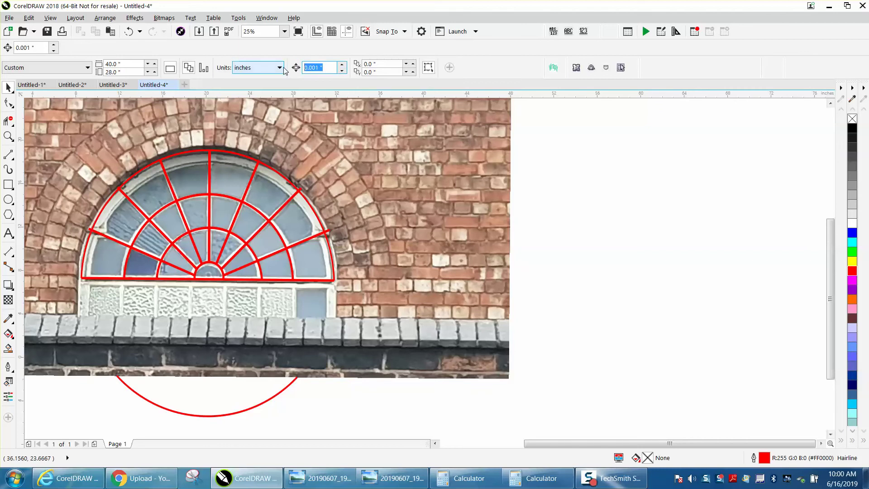
click(395, 146)
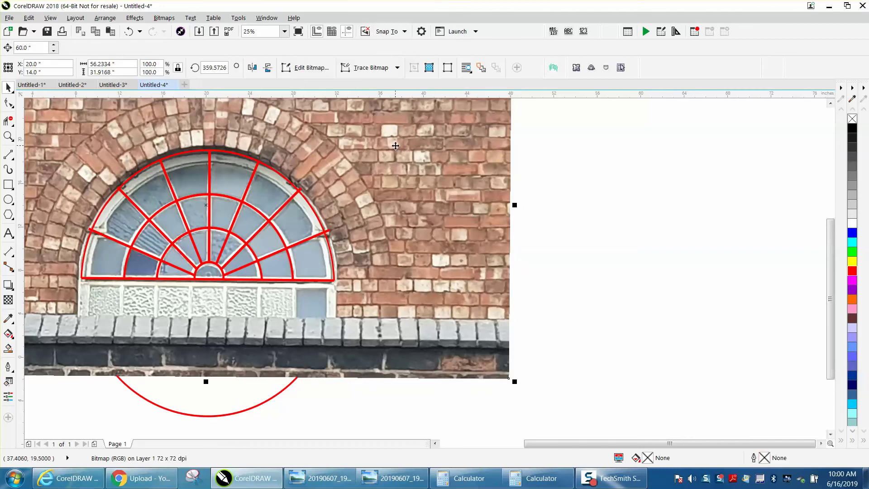
key(Right)
scroll(395, 146, down, 1)
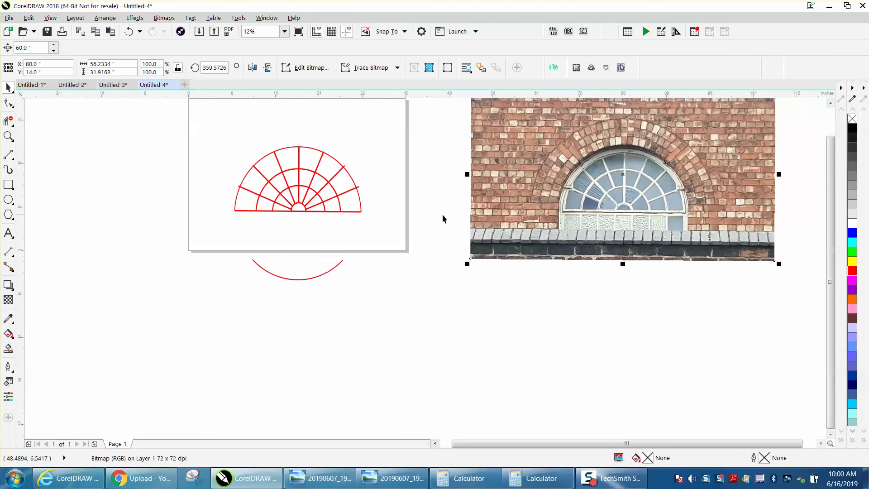
Delete the stray arc below the page and the innermost segments of the two lowest spokes.
click(11, 123)
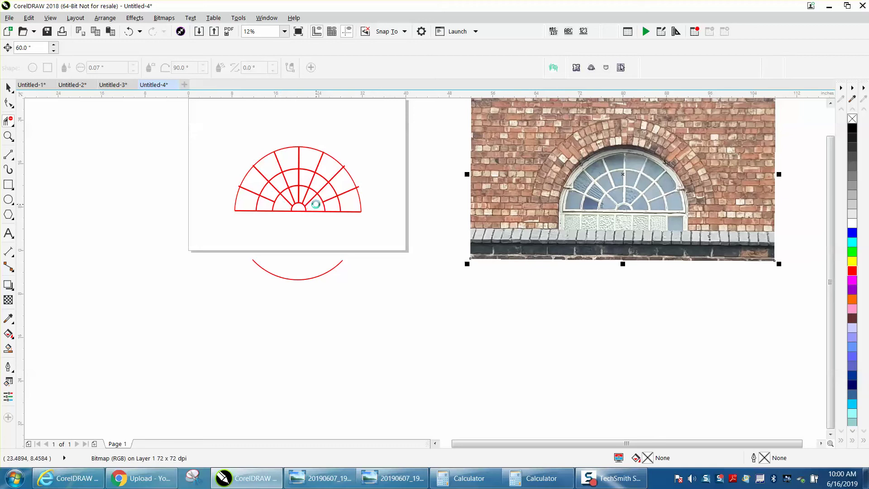
key(ctrl+z)
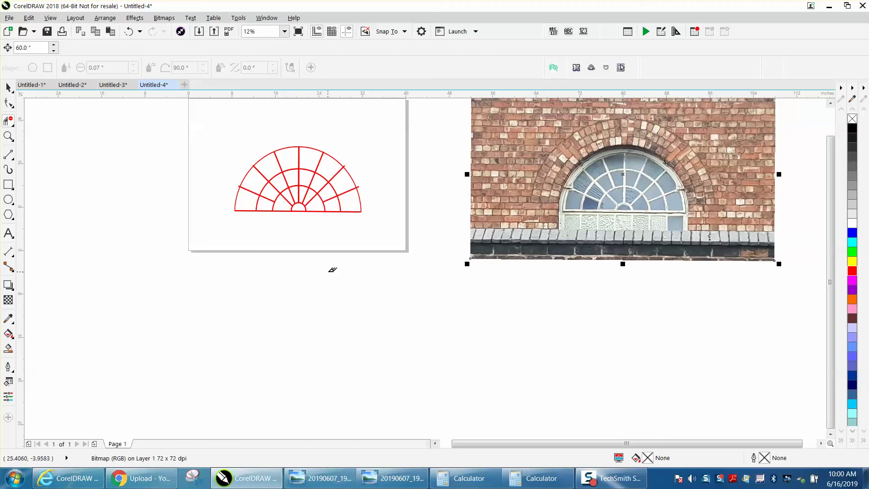
click(8, 87)
mouse_move(195, 131)
mouse_down()
mouse_move(337, 213)
mouse_move(369, 218)
mouse_up()
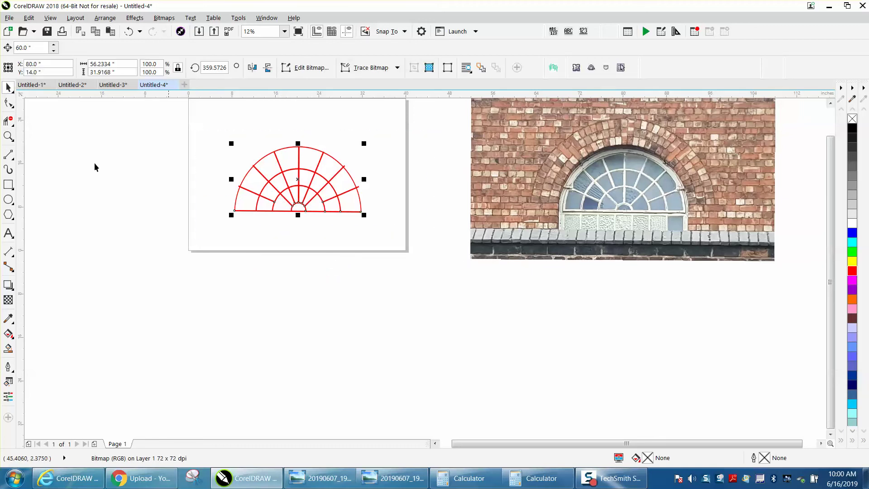
click(8, 120)
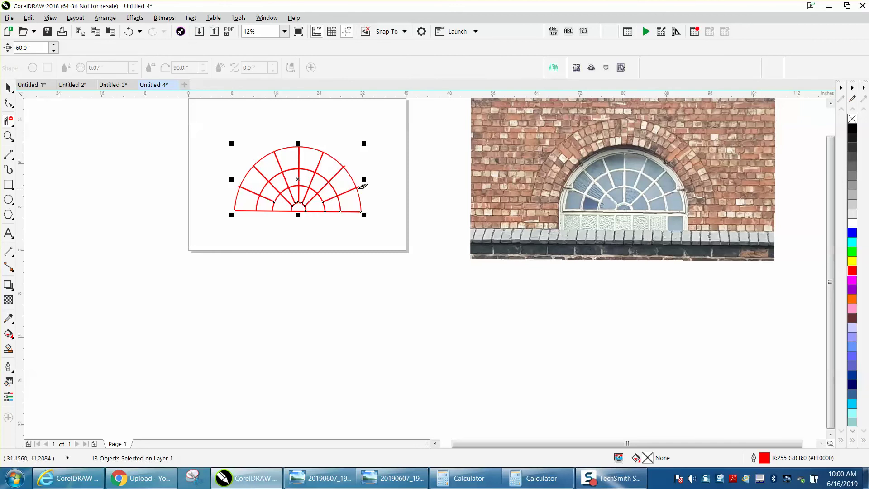
drag(347, 162, 353, 165)
click(126, 26)
Delete the spoke ends that overhang the outer arc on the tracing's upper right side.
click(8, 136)
drag(284, 150, 389, 207)
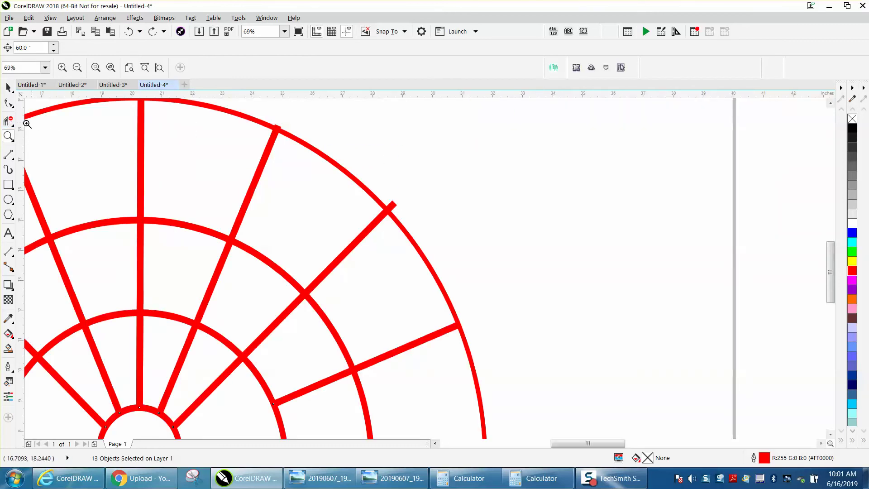
click(8, 121)
drag(395, 200, 292, 143)
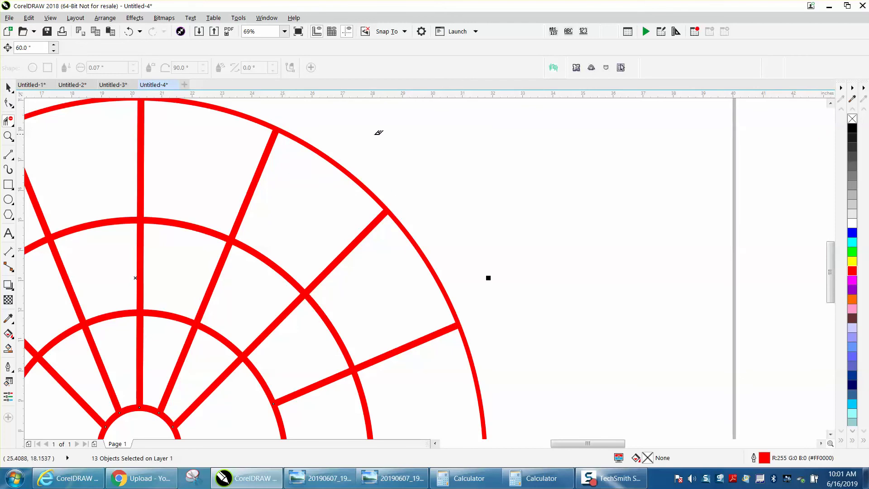
Change the whole tracing's outline colour to black and centre the brick photo on the page behind it.
scroll(330, 128, down, 3)
click(8, 87)
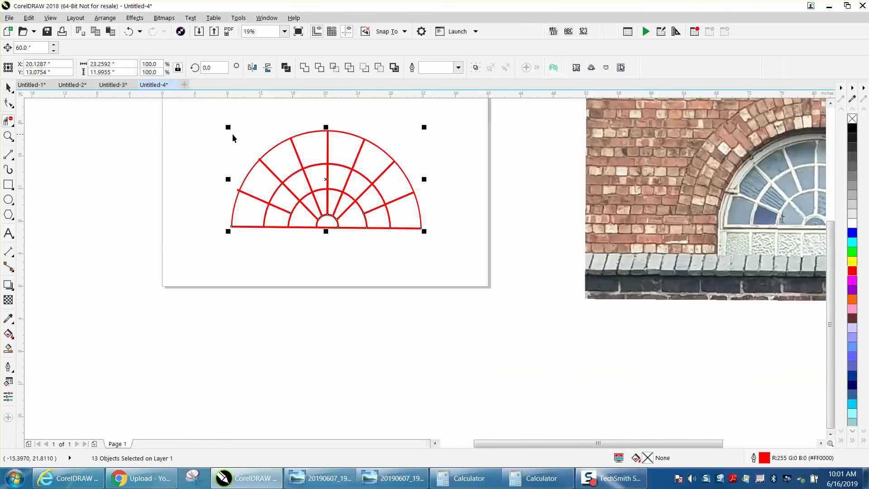
drag(213, 120, 497, 242)
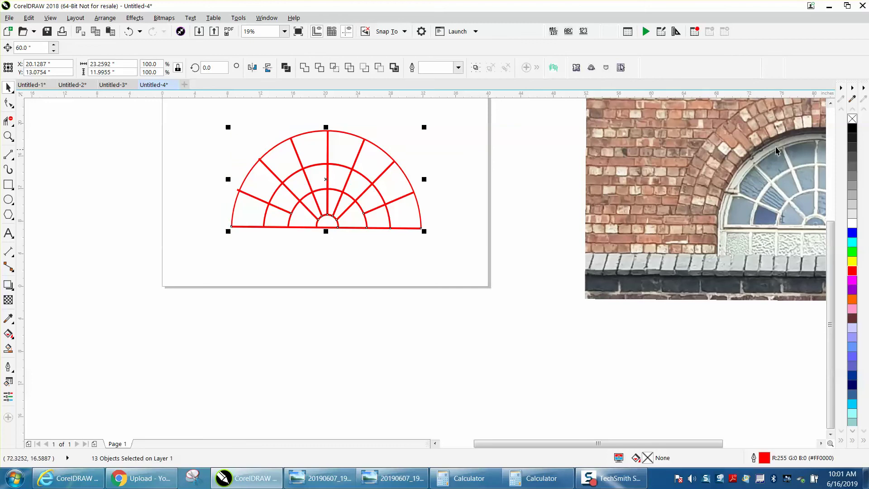
right_click(852, 129)
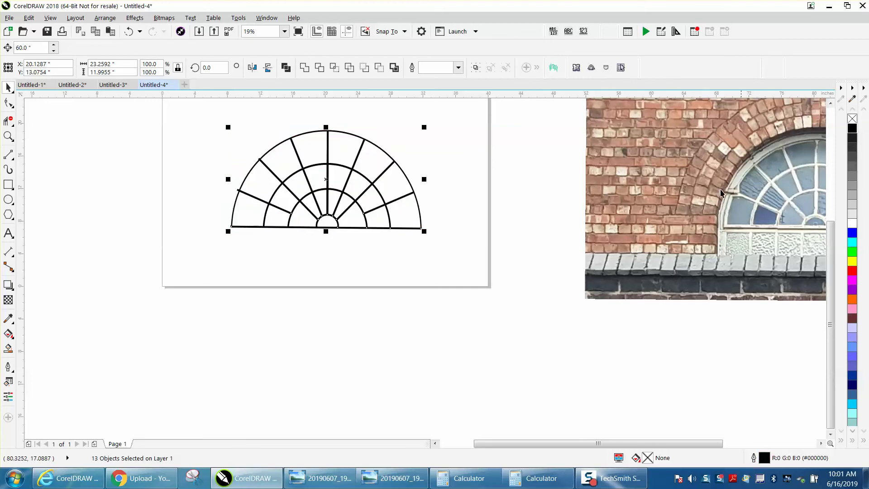
click(687, 206)
key(p)
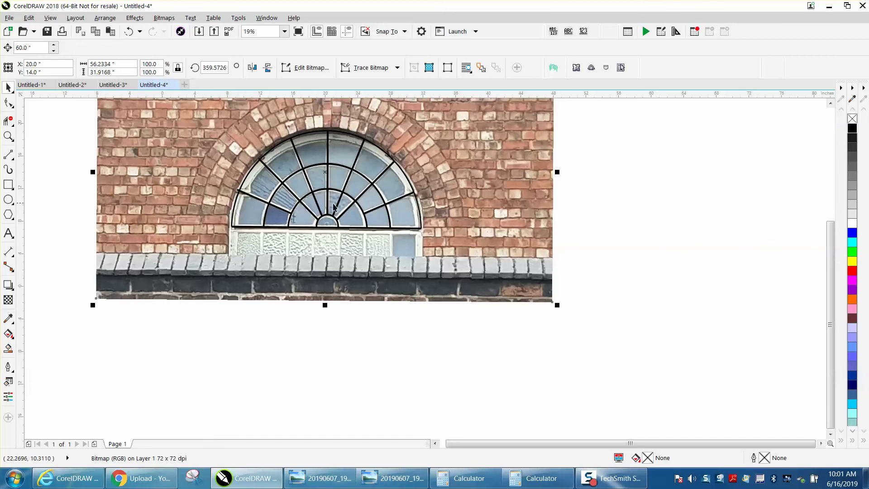
Make a smaller copy of the outer arc, about 21.4 by 10.6 inches, along the window frame's inner edge.
click(8, 136)
drag(186, 131, 508, 283)
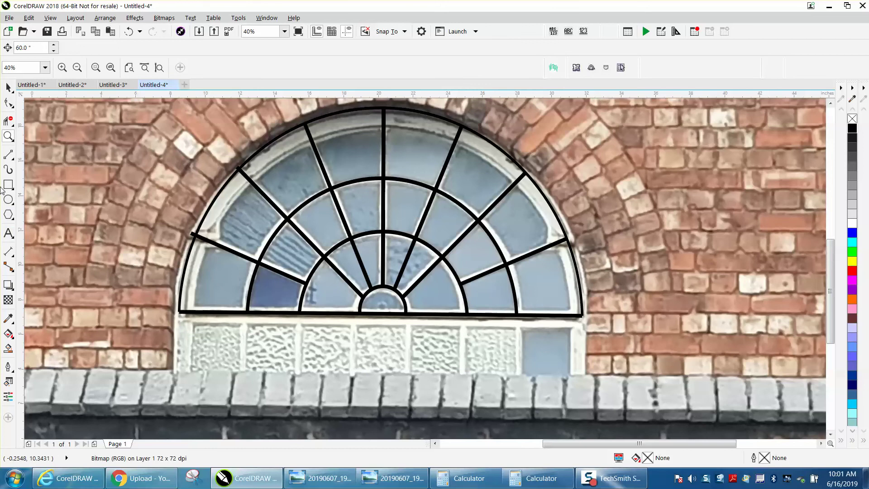
click(10, 89)
click(279, 137)
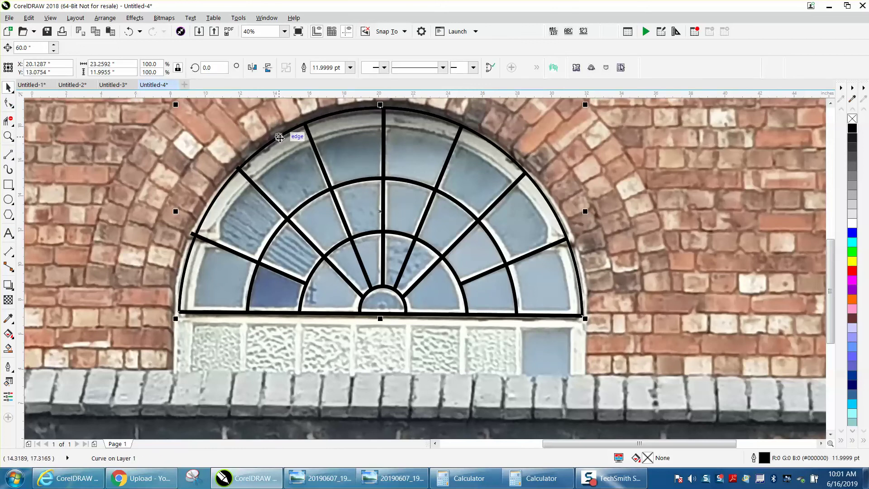
drag(584, 106, 582, 118)
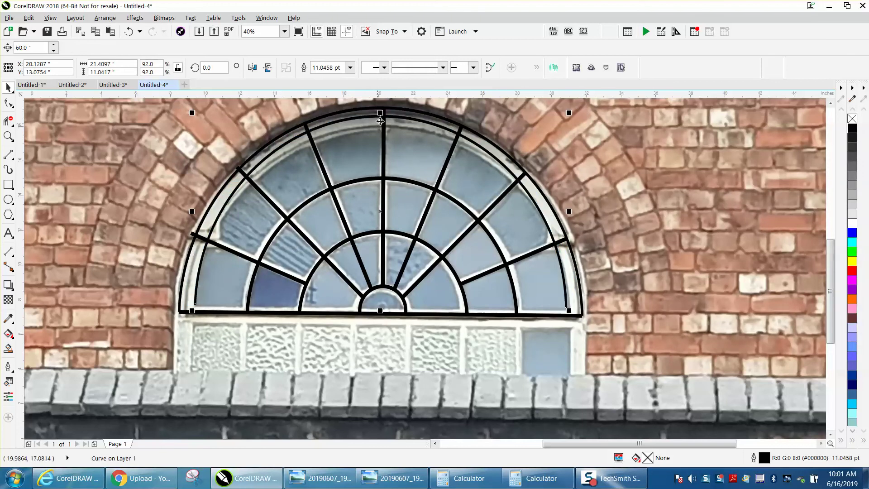
drag(380, 113, 380, 121)
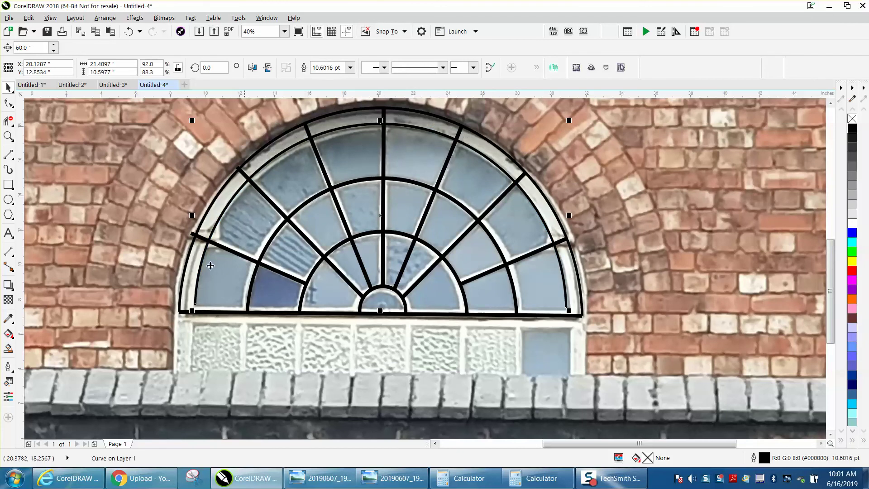
Extend both end nodes of the new inner arc down to the base line with the Shape tool.
click(8, 136)
click(304, 334)
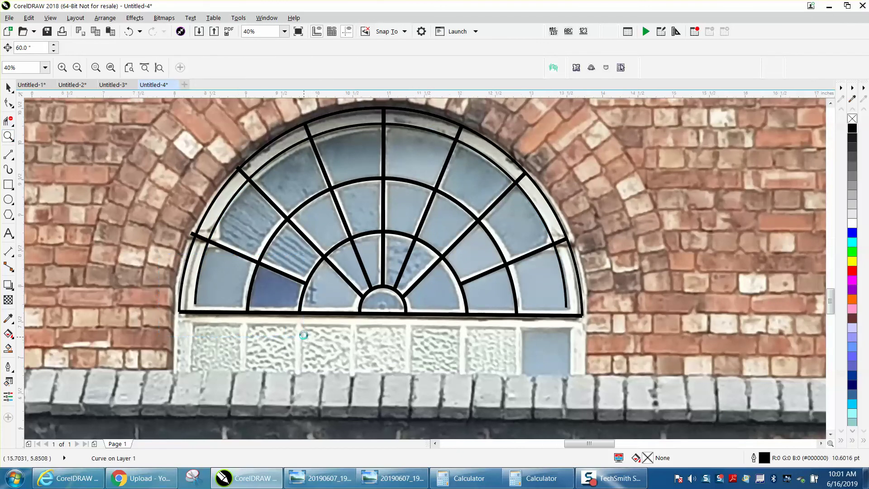
click(8, 103)
click(276, 302)
drag(277, 302, 277, 334)
scroll(223, 267, down, 5)
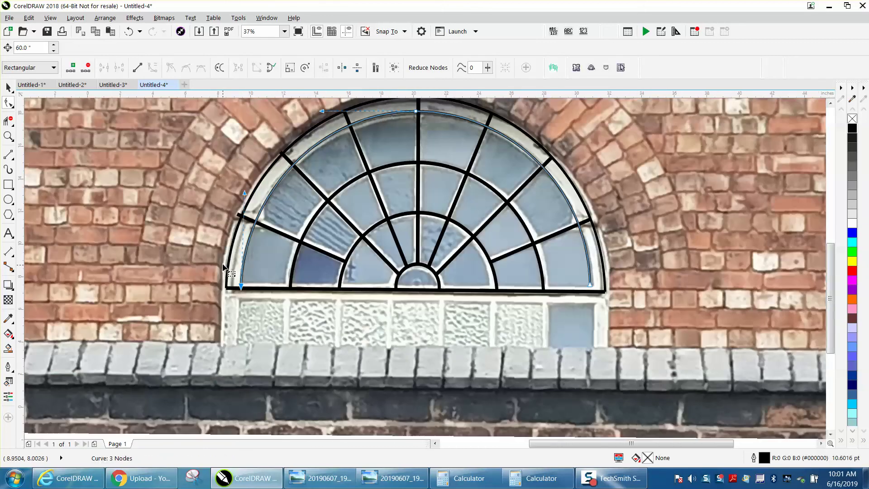
click(592, 289)
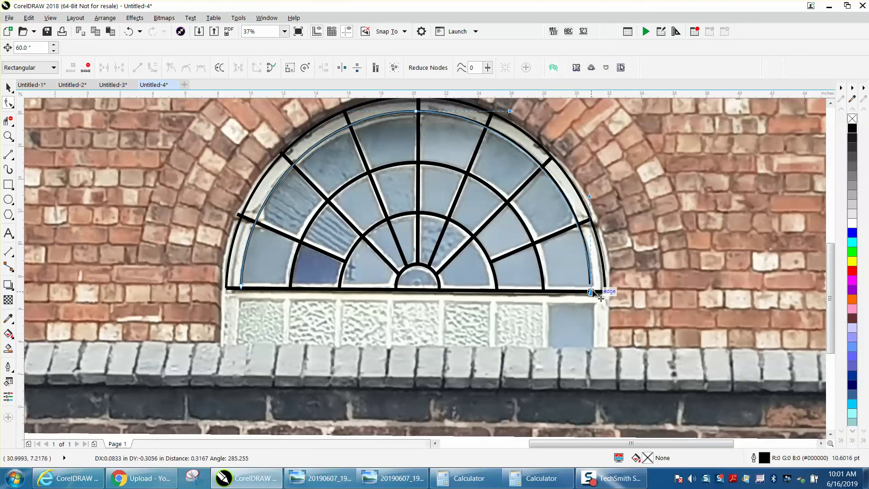
drag(592, 289, 592, 293)
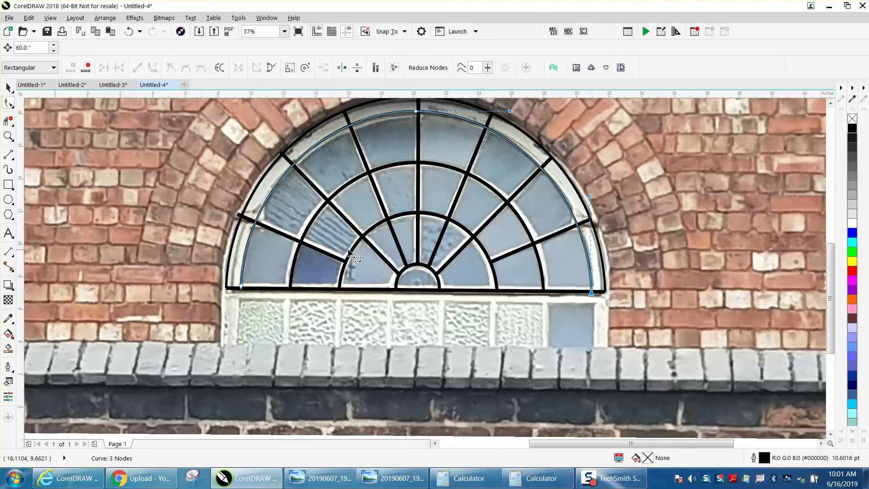
Delete the spoke segments between the outer arc and the new inner arc.
click(9, 120)
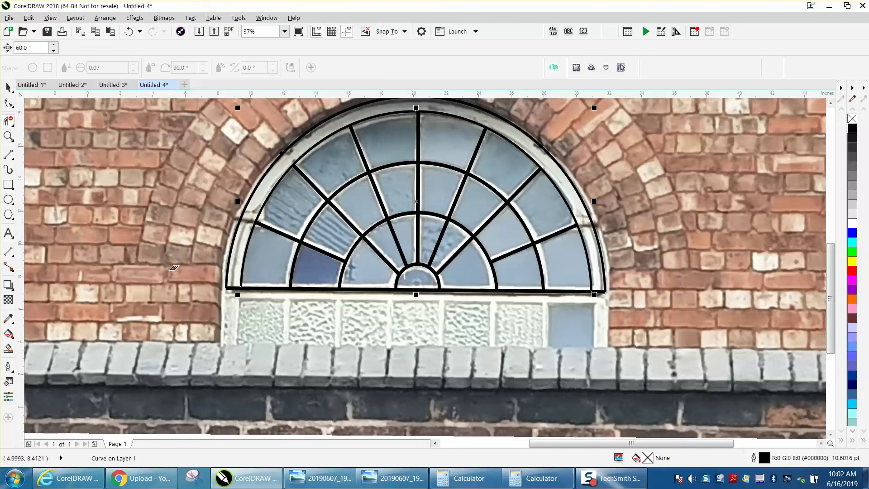
click(8, 233)
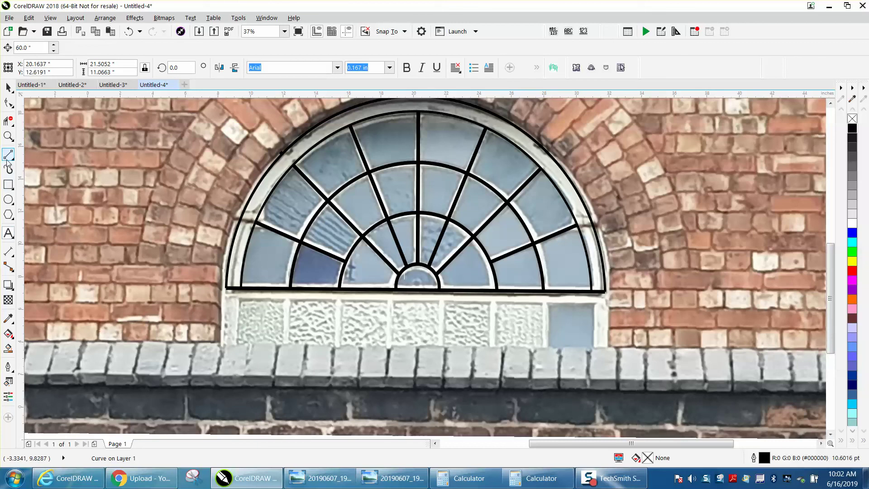
Draw a rectangle about 32.3 by 19.5 inches around the arched window.
click(9, 137)
drag(200, 252, 261, 306)
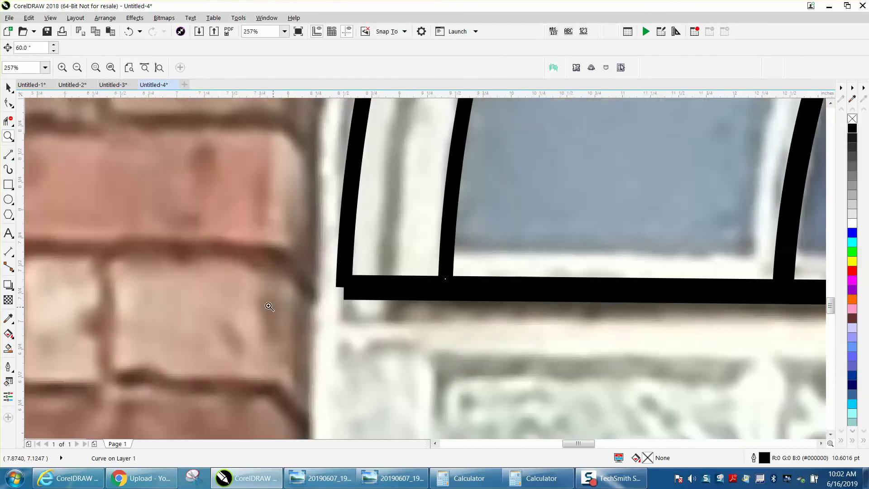
scroll(123, 201, down, 4)
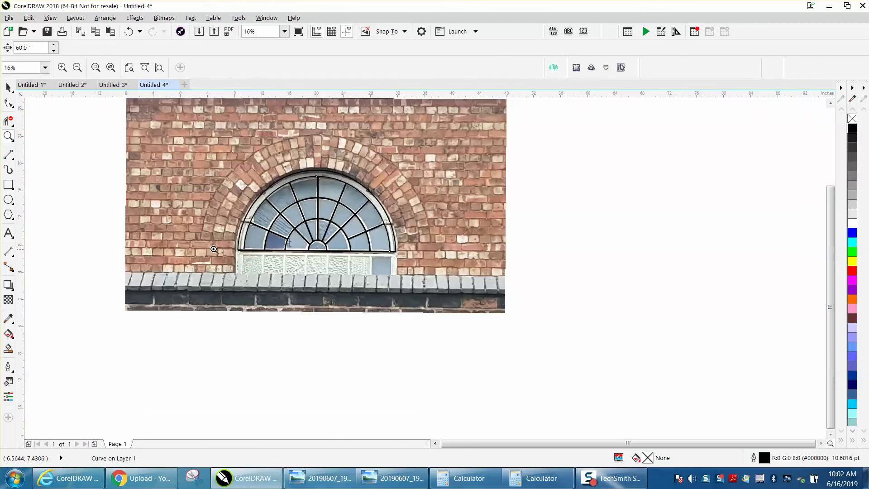
click(8, 185)
drag(218, 153, 438, 285)
Try filling the band between the outer and inner arcs with black using Smart Fill, and undo the fill.
click(8, 348)
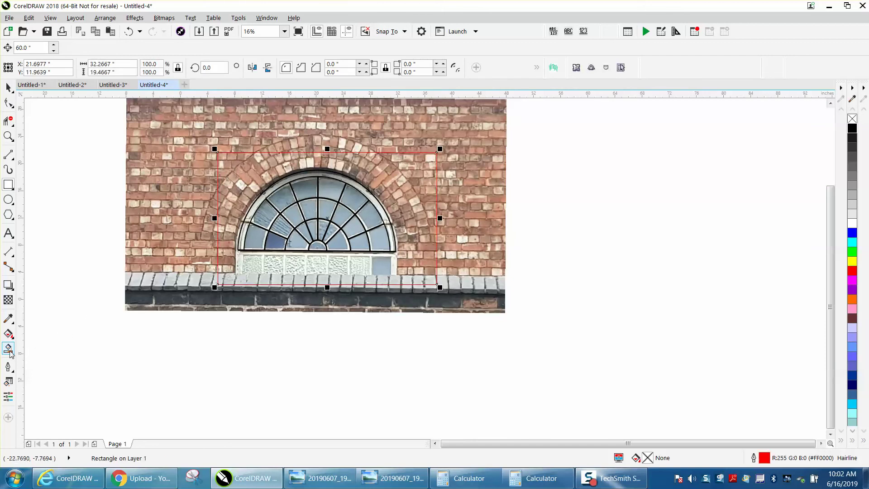
click(243, 236)
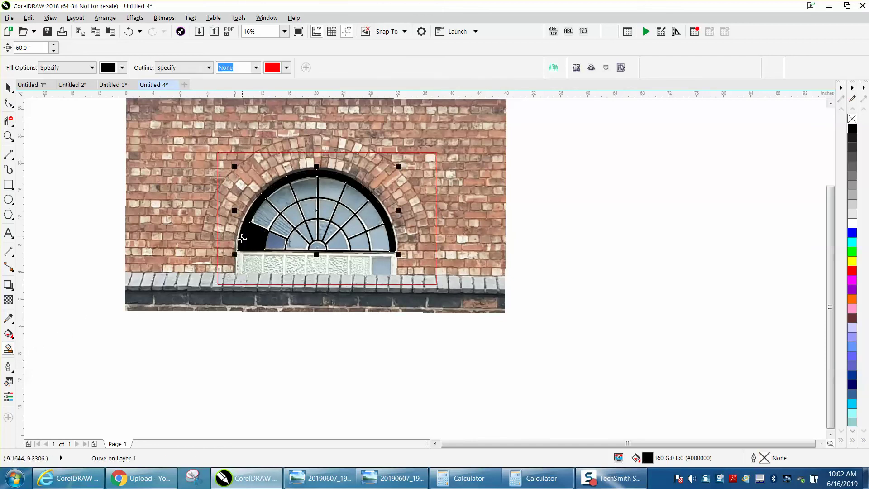
click(129, 32)
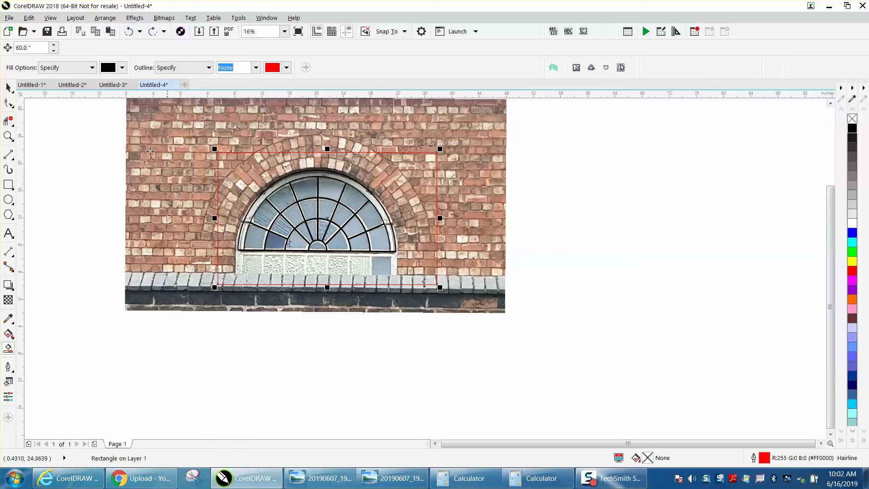
Extend the outer end of the lowest left spoke slightly past the inner frame arc with the Shape tool.
click(9, 136)
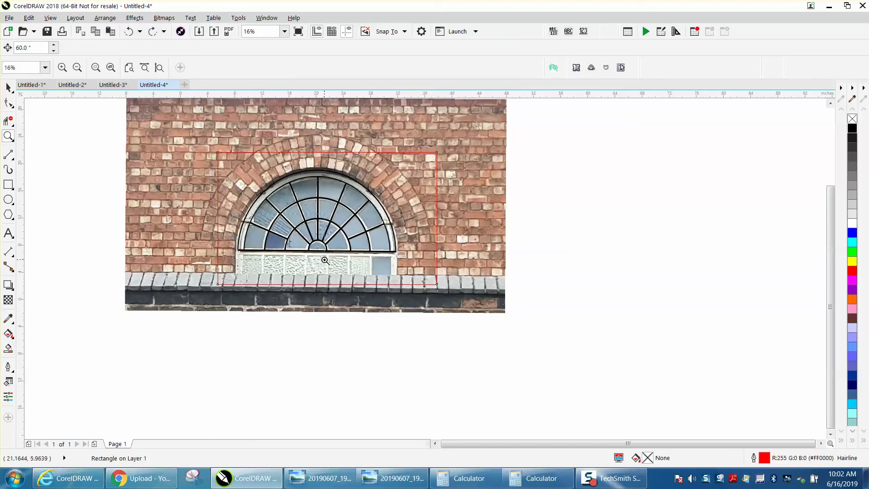
scroll(238, 216, up, 5)
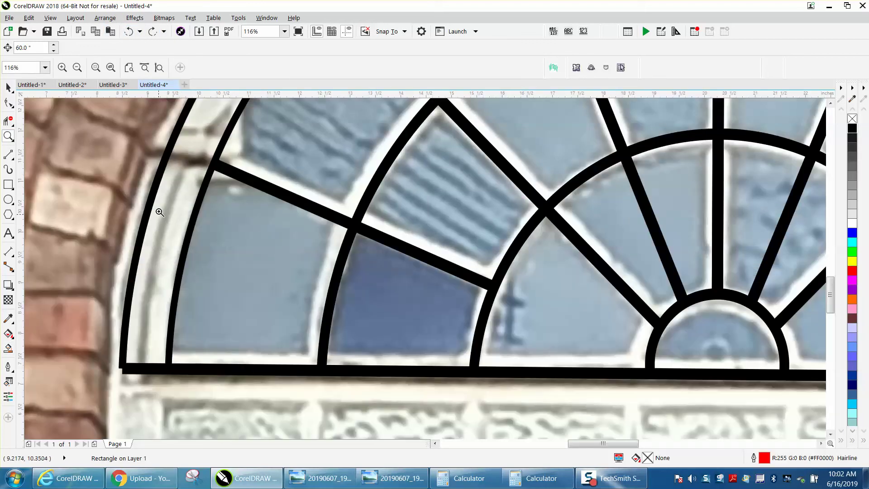
click(8, 102)
click(228, 175)
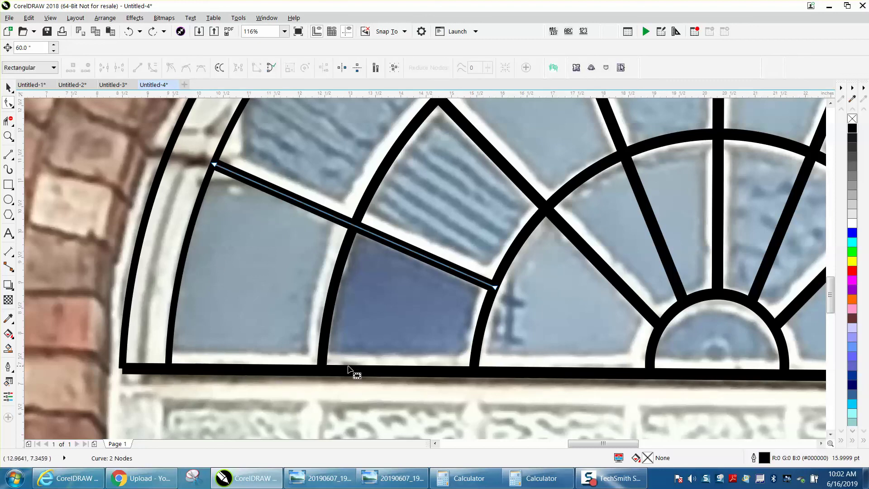
click(215, 165)
drag(214, 165, 206, 161)
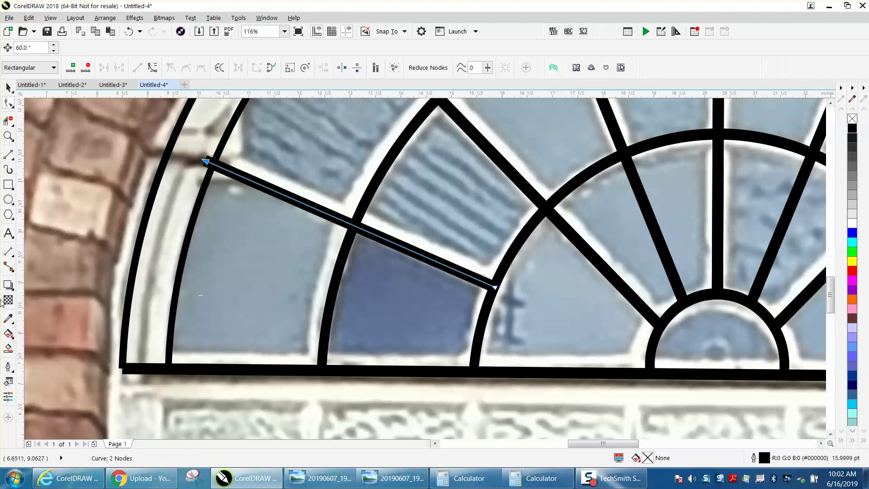
Try the black Smart Fill on the frame band again and undo it.
click(8, 348)
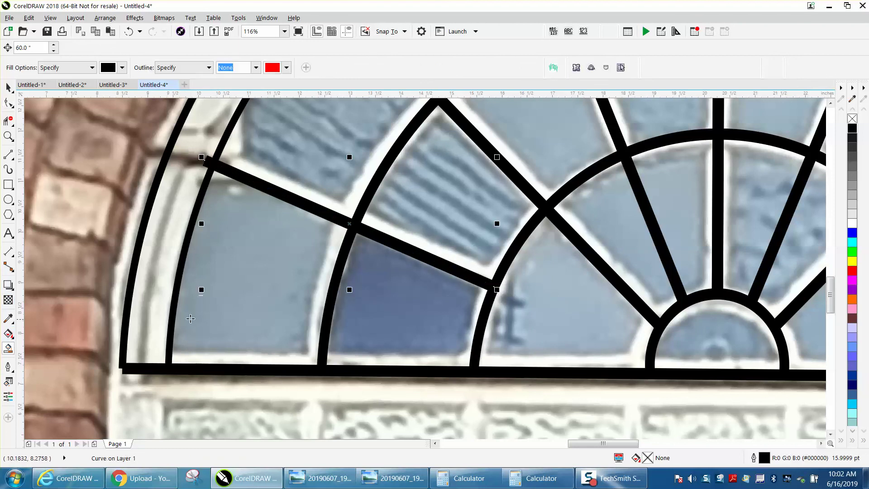
click(160, 309)
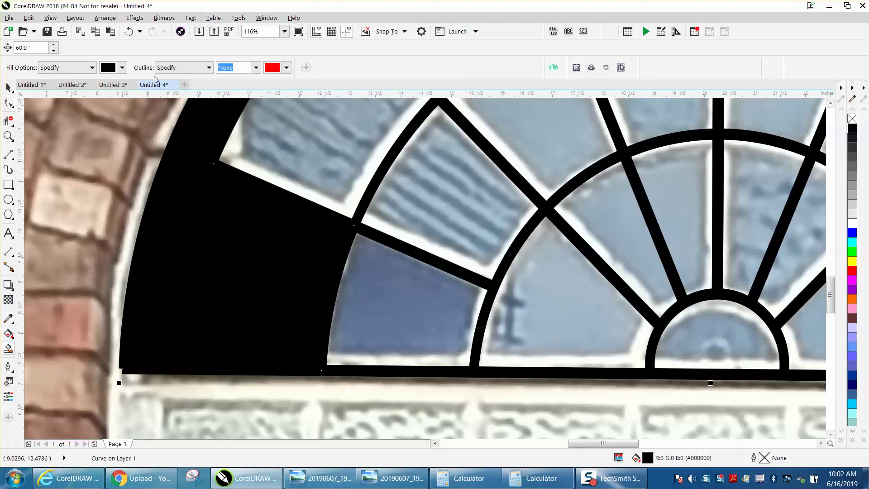
click(129, 31)
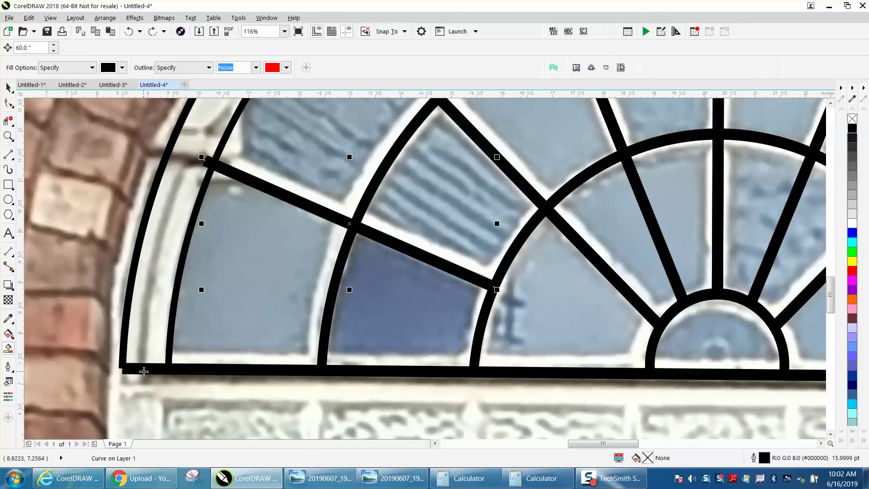
Reposition the inner frame arc's left end node on the base line and adjust its curve handle slightly outward.
click(8, 103)
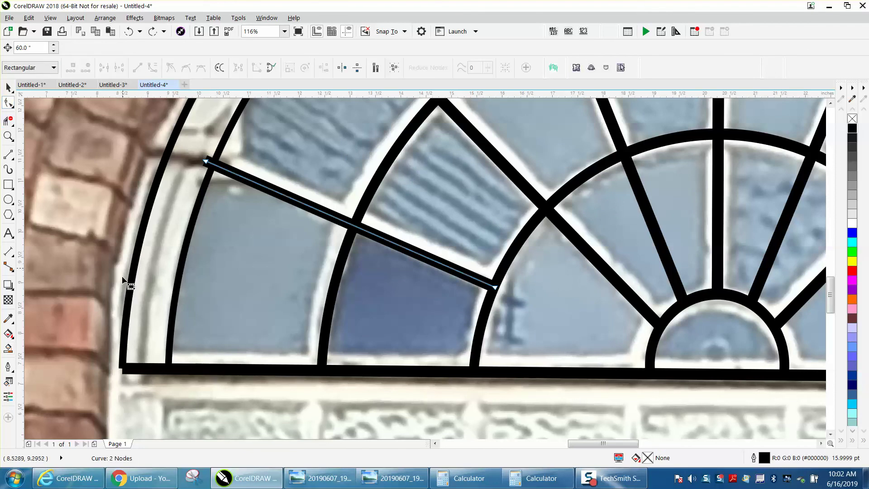
click(170, 356)
drag(170, 364, 158, 360)
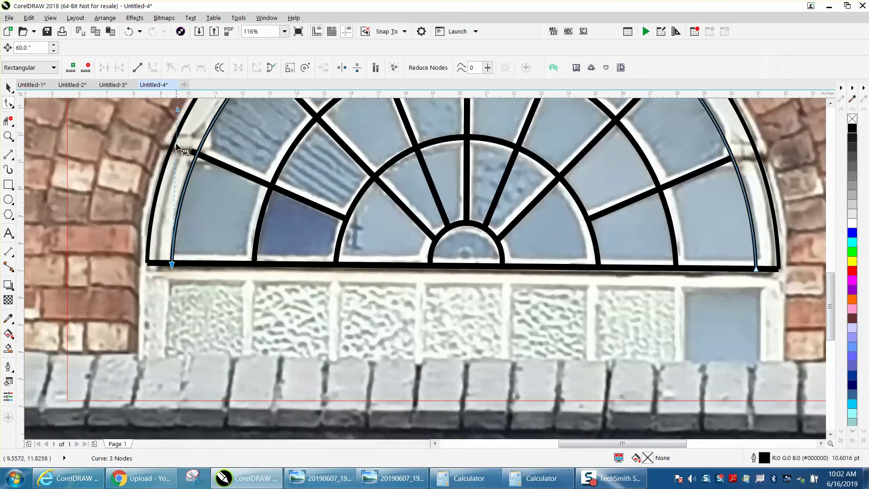
scroll(177, 131, down, 2)
drag(178, 109, 172, 107)
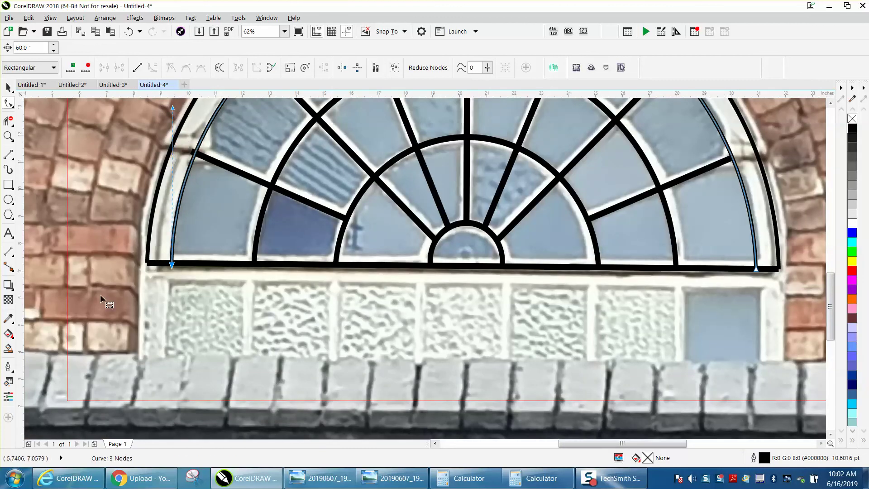
Fill the frame band between the outer and inner arcs with black using Smart Fill.
click(8, 349)
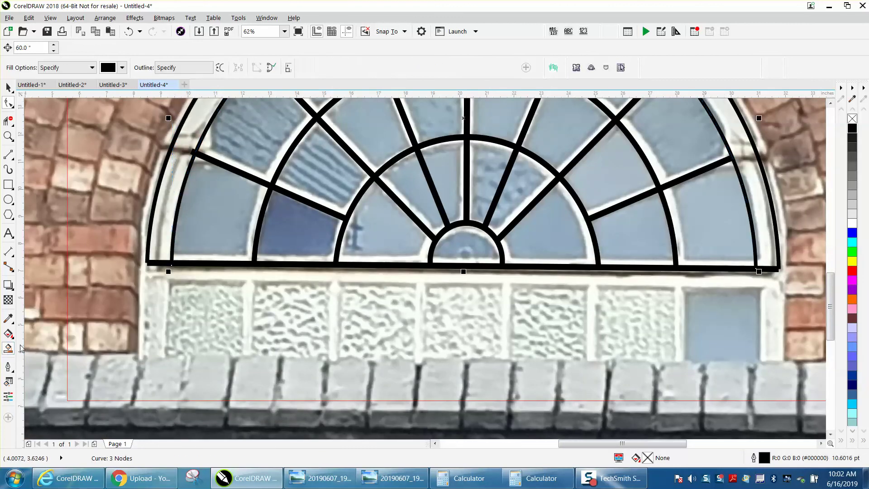
click(157, 237)
scroll(177, 268, down, 1)
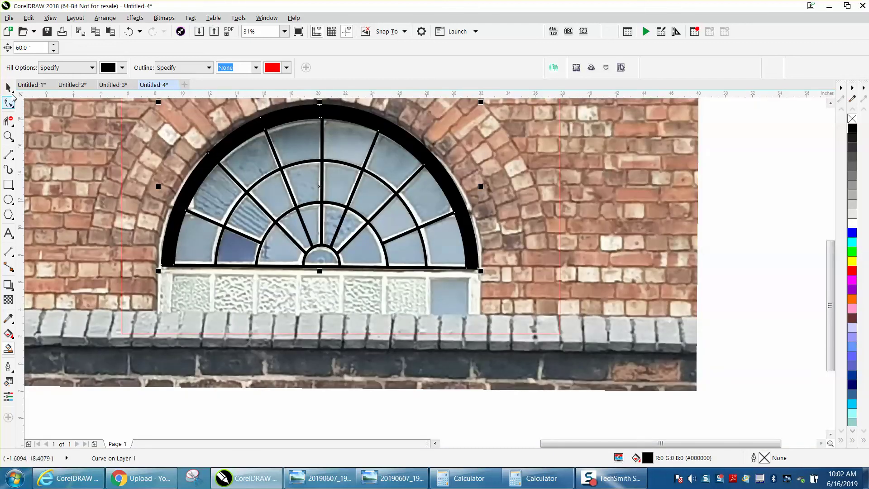
Delete the red rectangle drawn around the window.
click(8, 87)
scroll(86, 158, down, 1)
key(z)
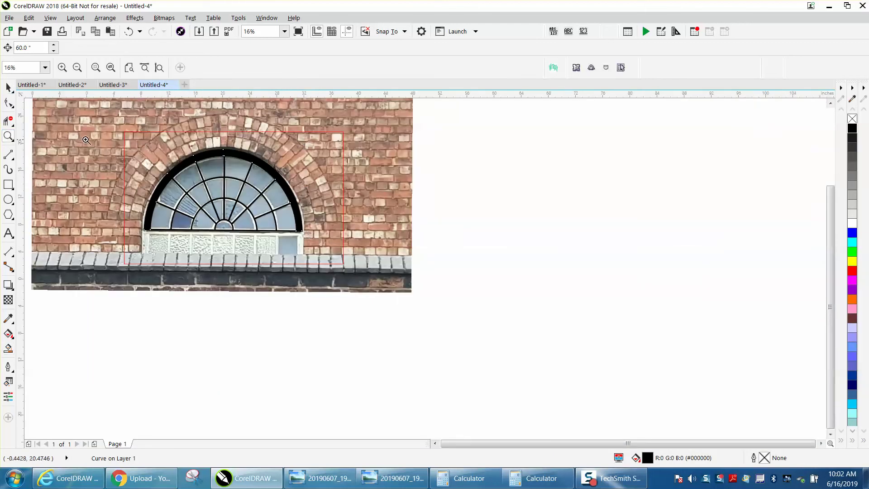
click(8, 87)
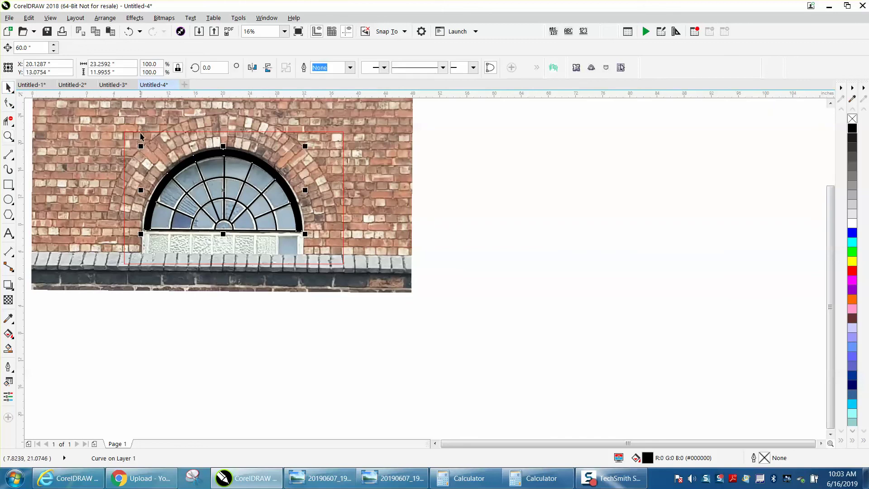
click(141, 133)
key(Delete)
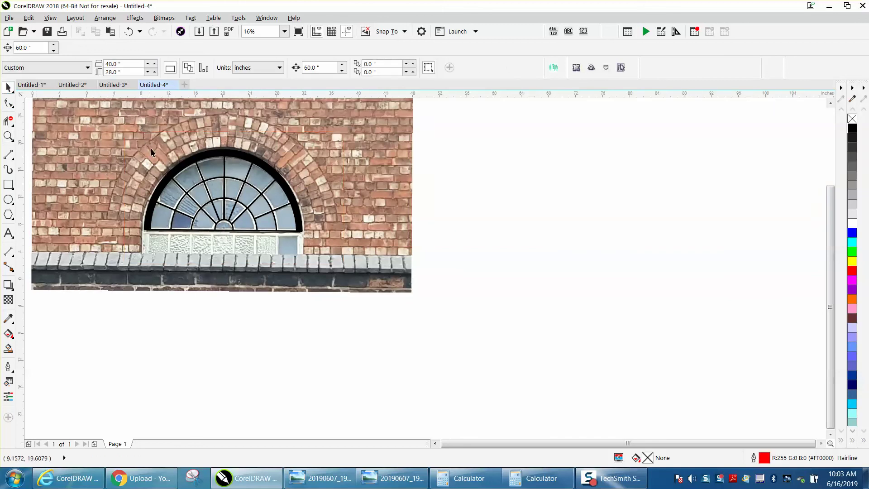
click(8, 136)
drag(122, 150, 340, 258)
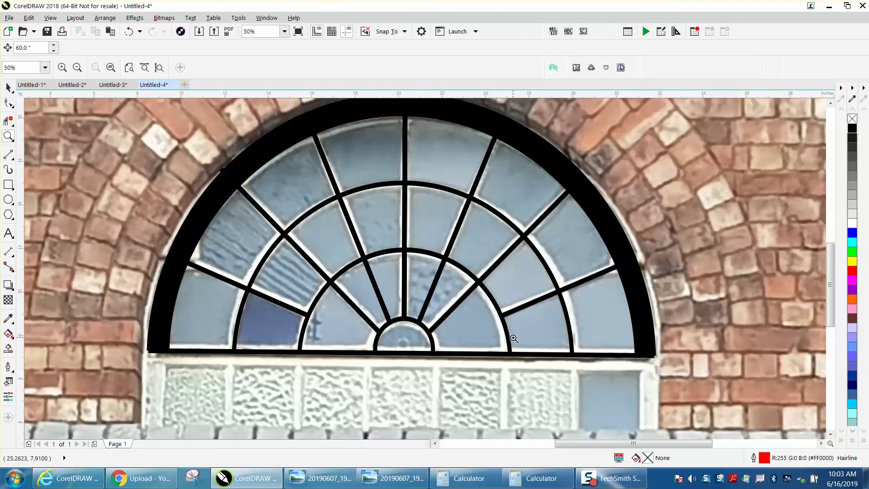
right_click(358, 309)
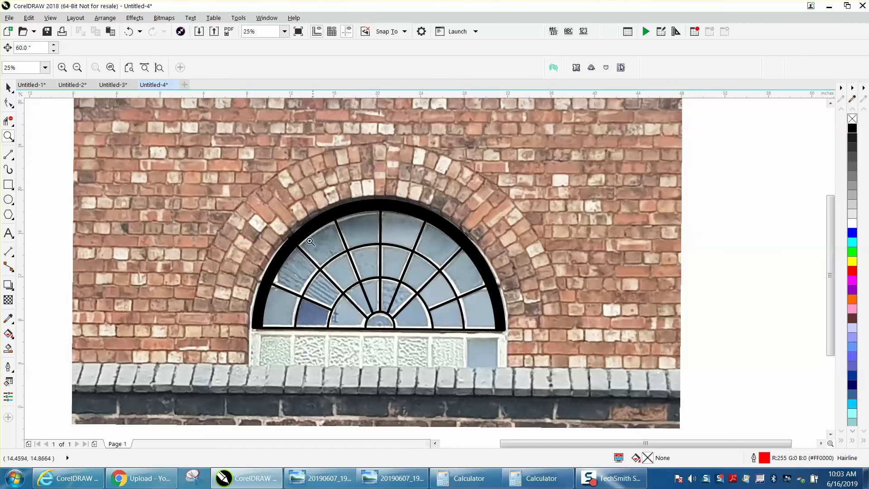
drag(247, 214, 549, 380)
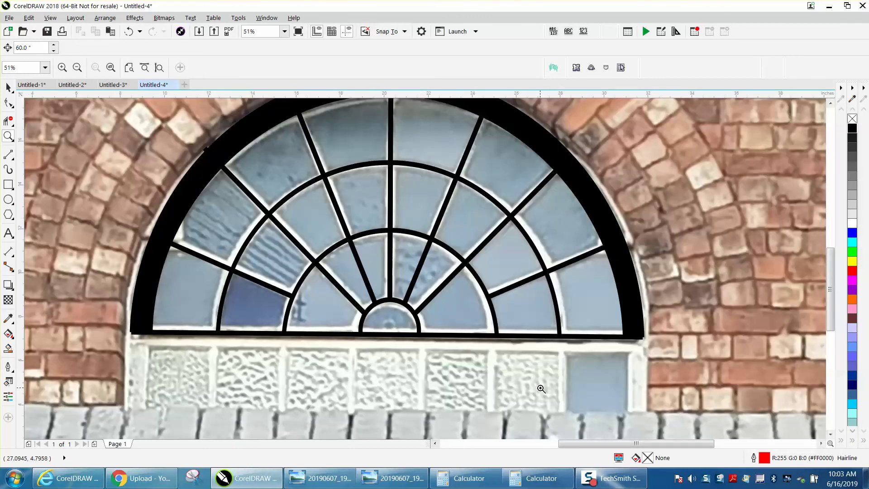